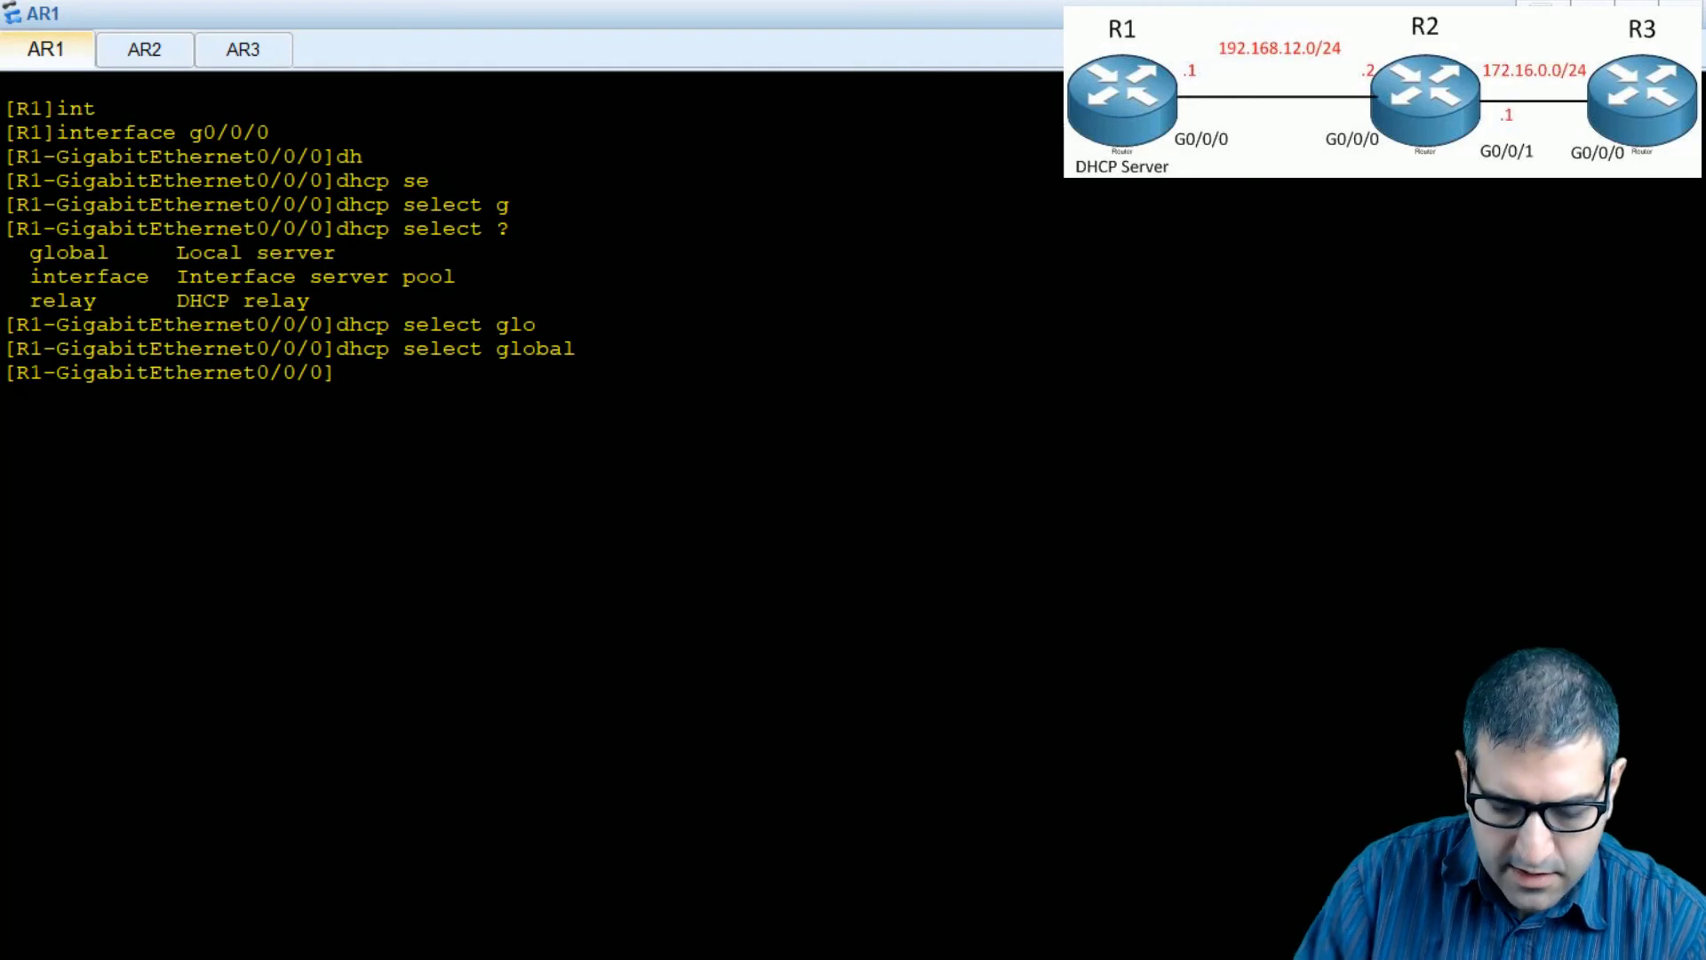
# - Display R1's IP routing table with display ip routing-table and examine the listed destination networks
pyautogui.write('dis')
pyautogui.press('Tab')
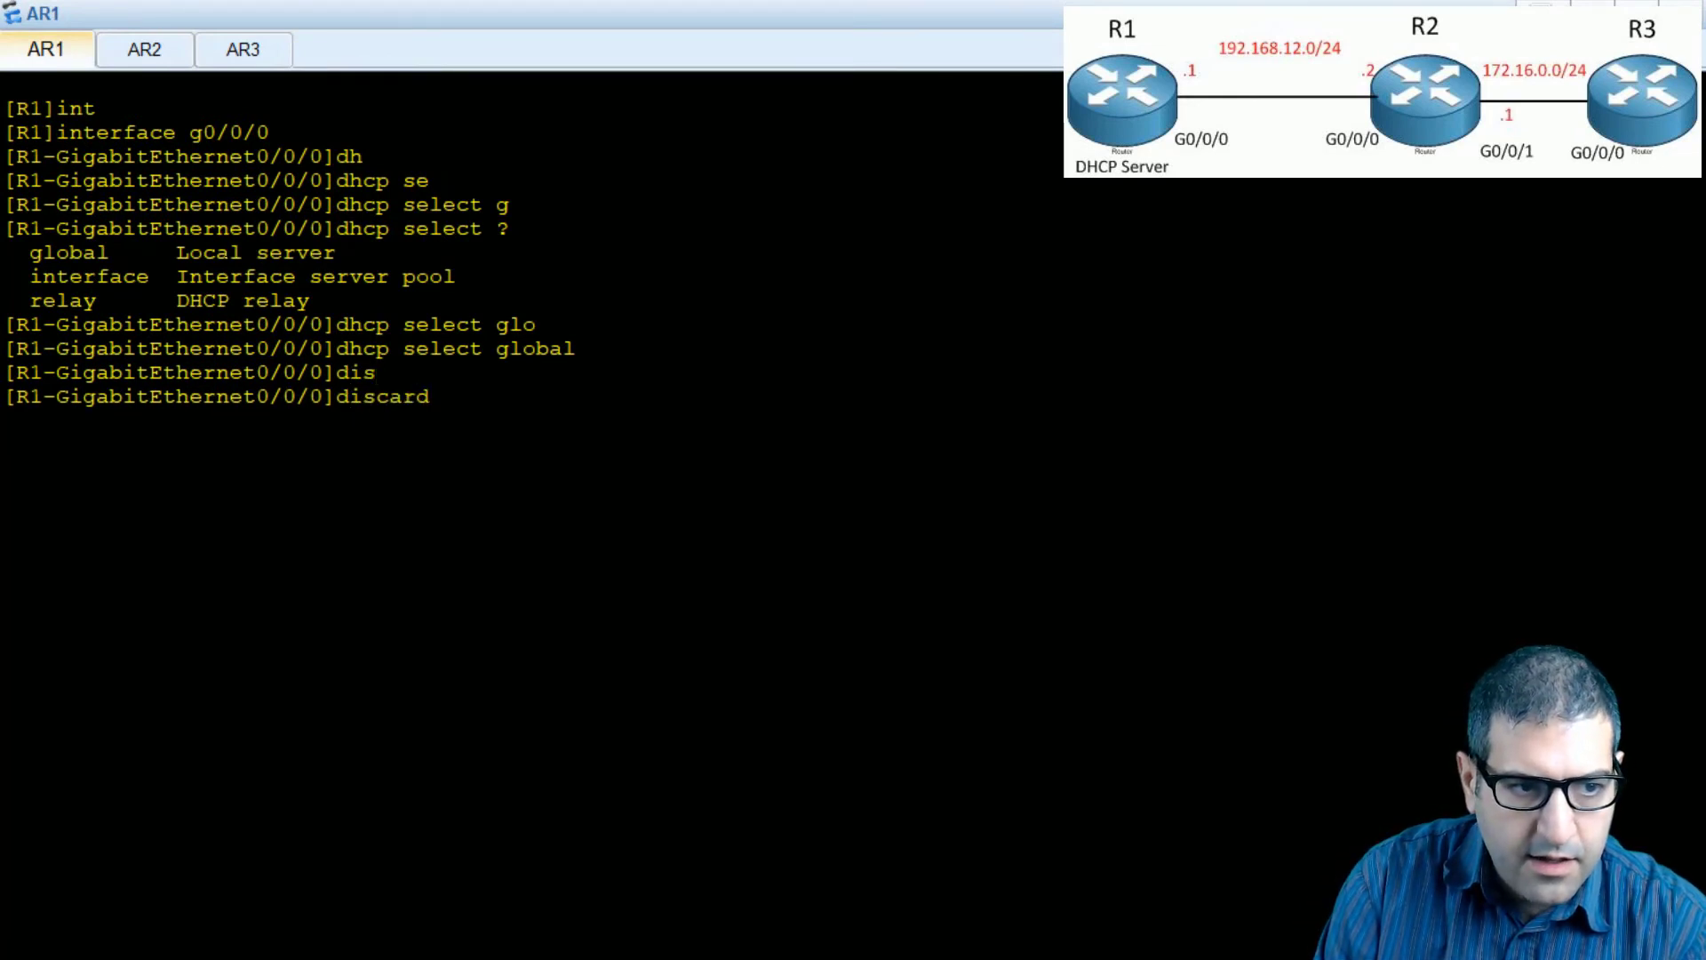
pyautogui.press('BackSpace')
pyautogui.press('BackSpace')
pyautogui.press('BackSpace')
pyautogui.press('BackSpace')
pyautogui.press('BackSpace')
pyautogui.write('spl')
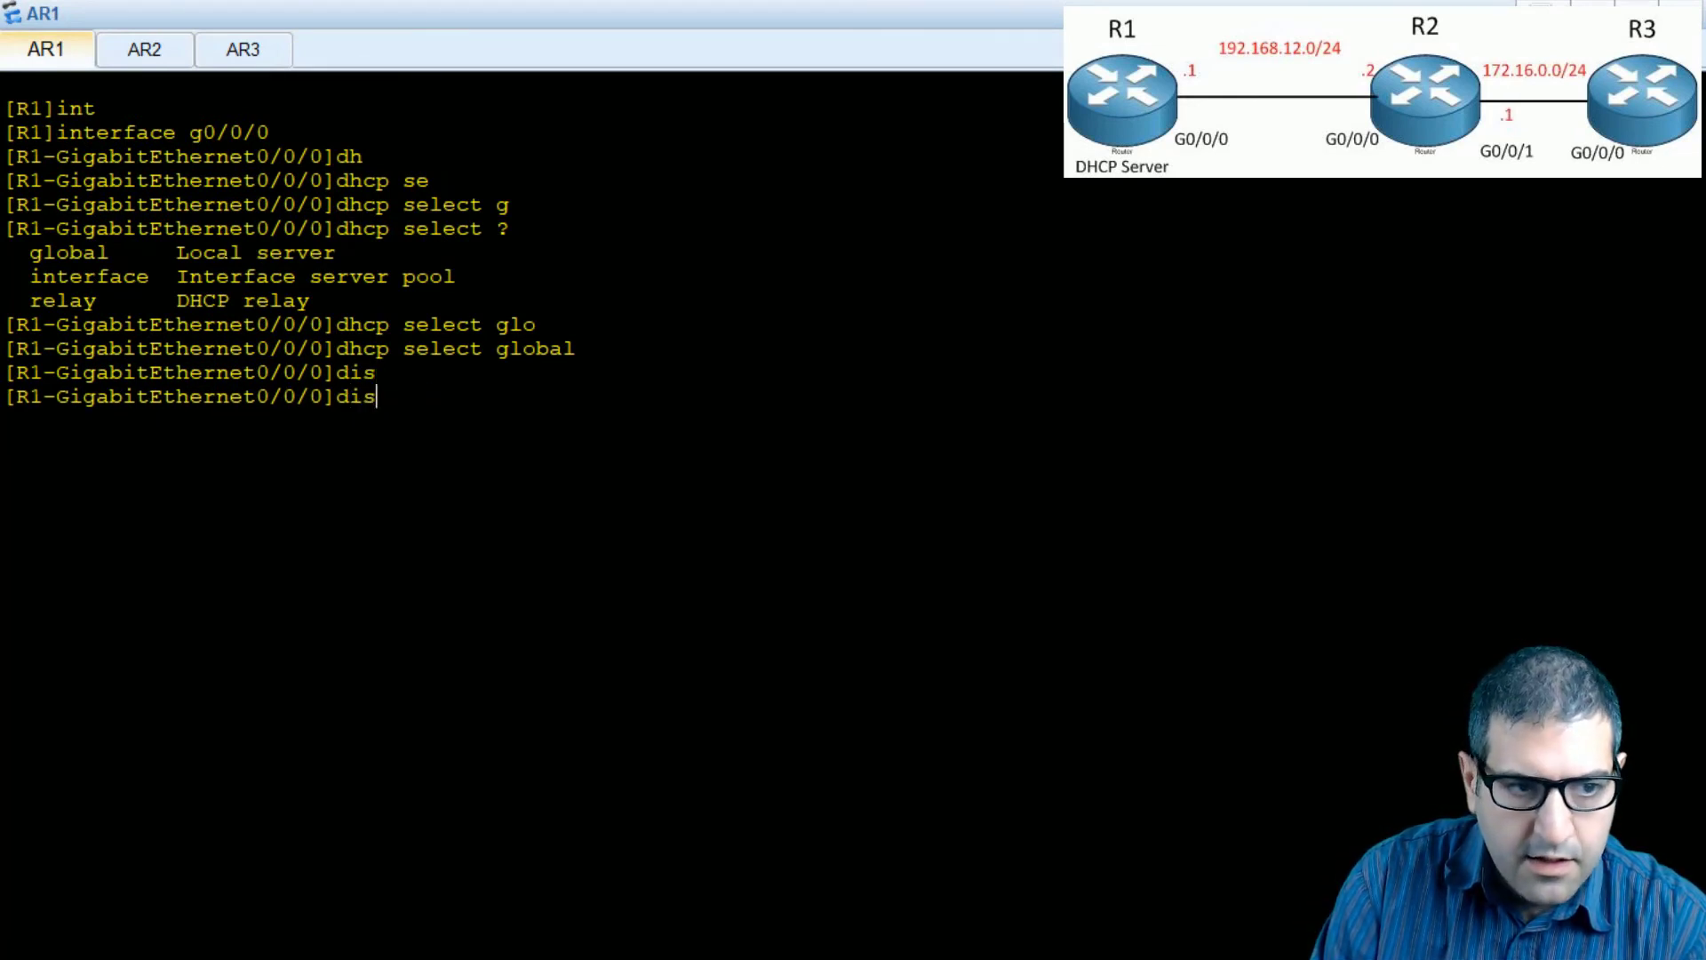
pyautogui.press('Tab')
pyautogui.write('ip rou')
pyautogui.press('Tab')
pyautogui.press('Return')
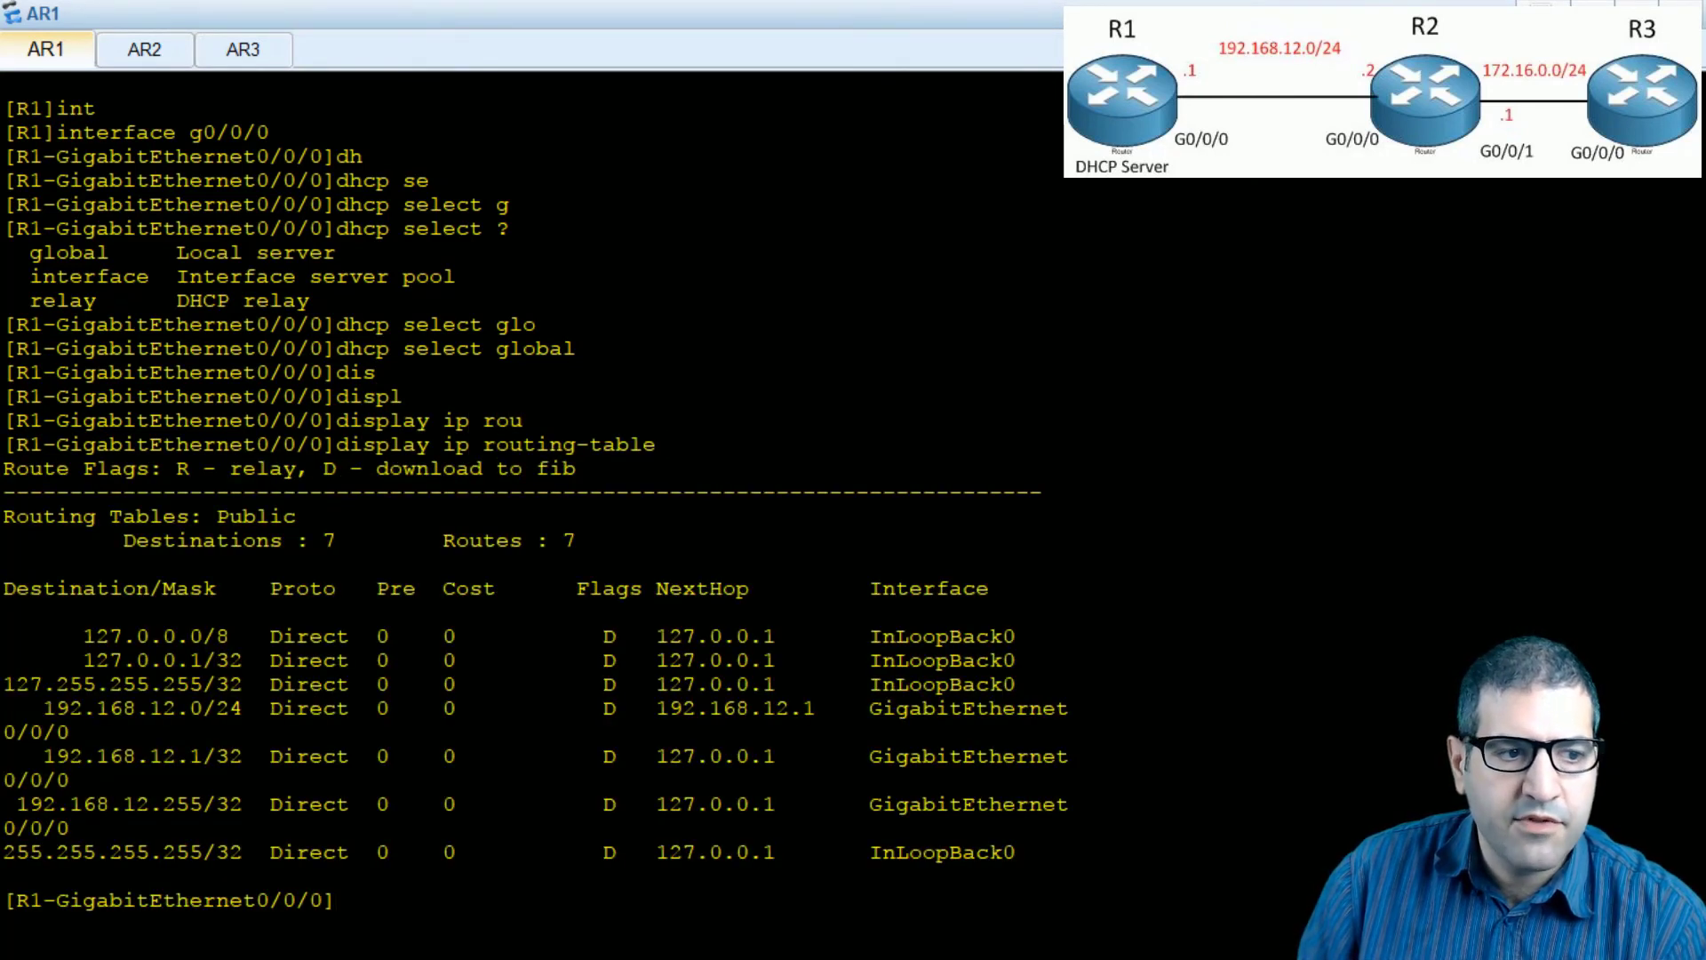
pyautogui.moveTo(69, 629); pyautogui.dragTo(369, 834)
pyautogui.click(342, 900)
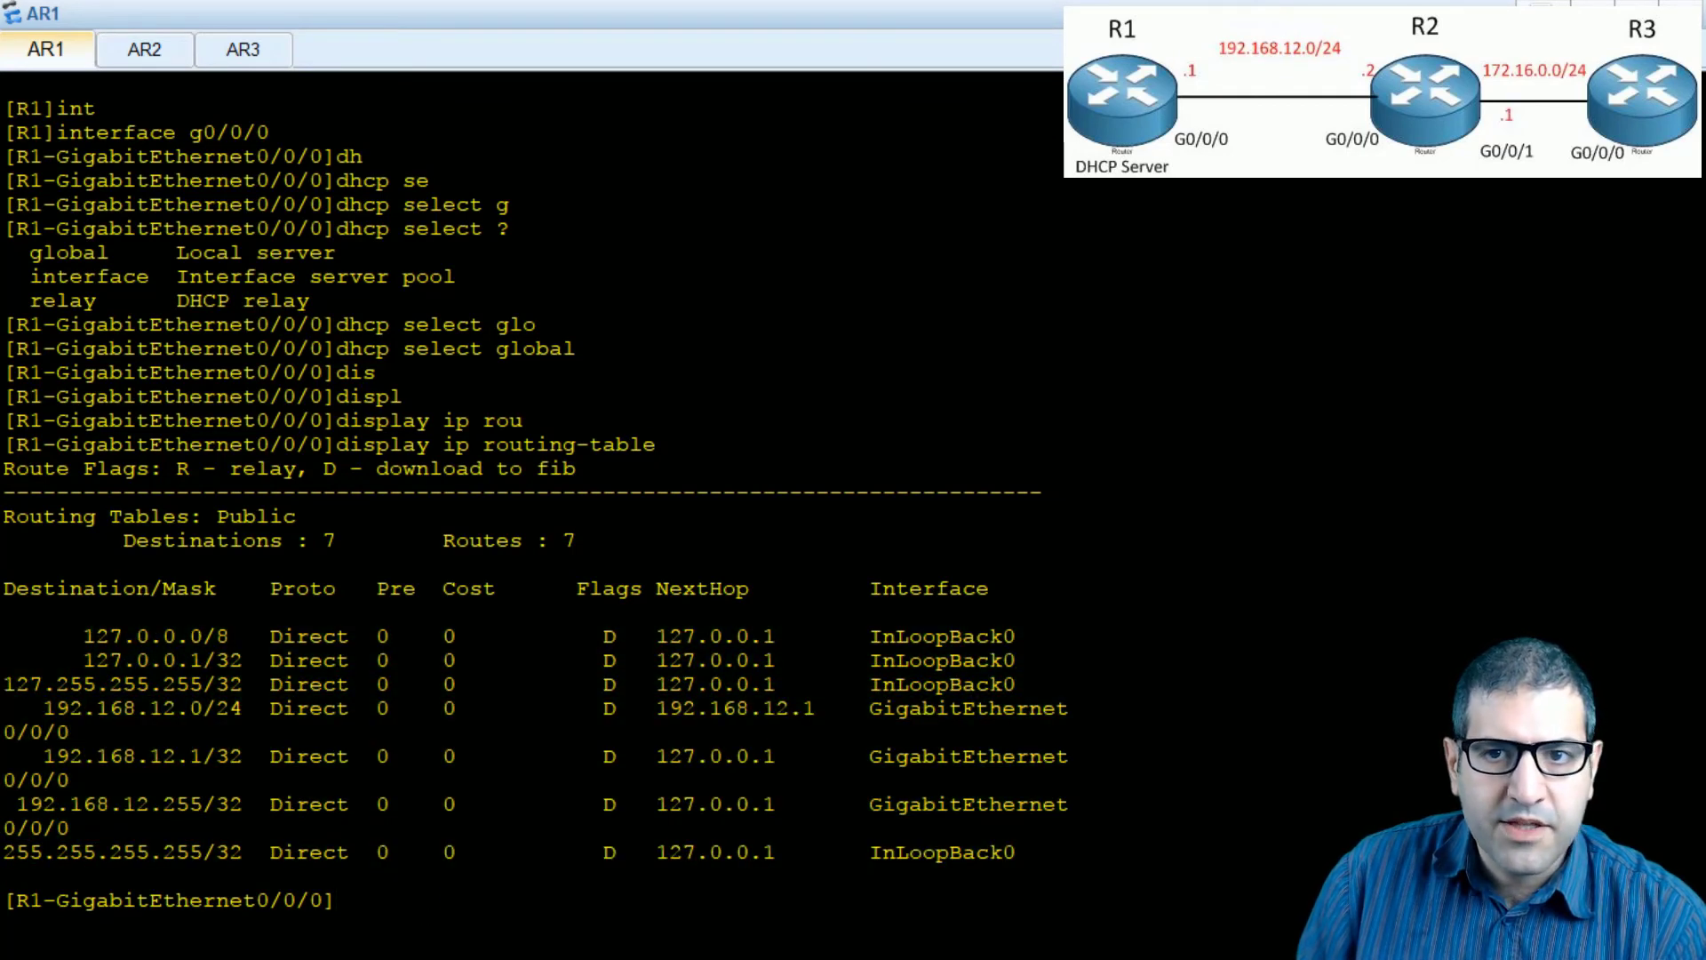
# - Switch to the OneNote network diagram and draw green arrows from R1 to R3, to the 172.16.0.0/24 label and into R2
pyautogui.click(1593, 10)
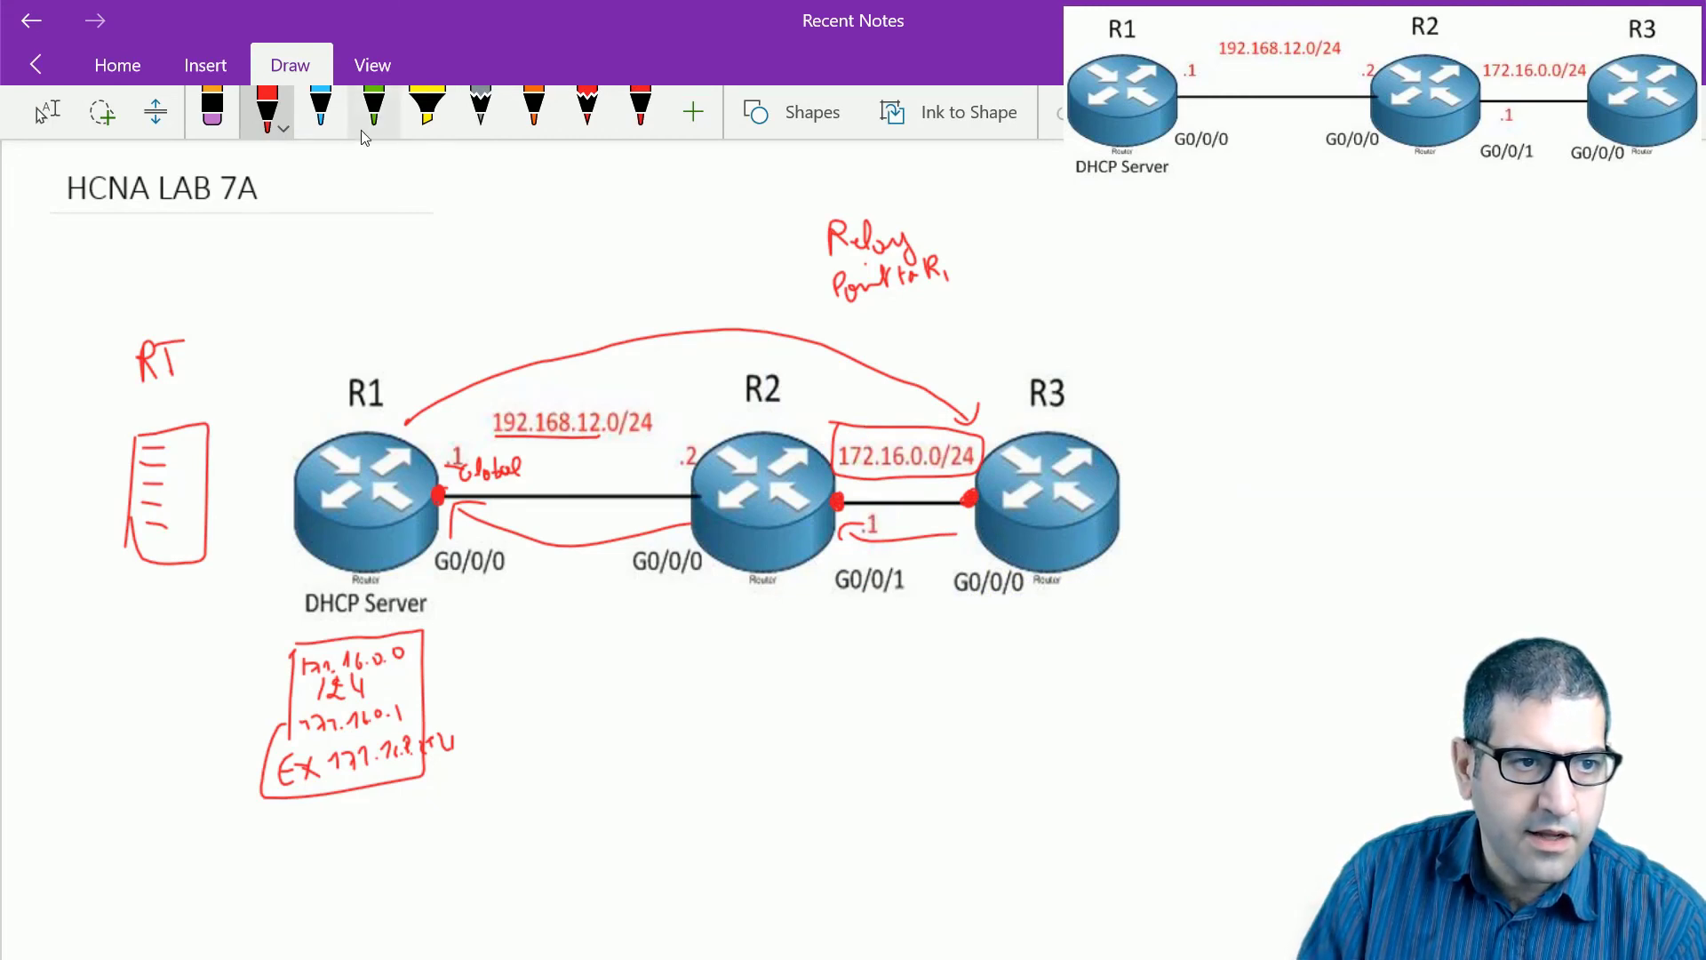
pyautogui.click(373, 107)
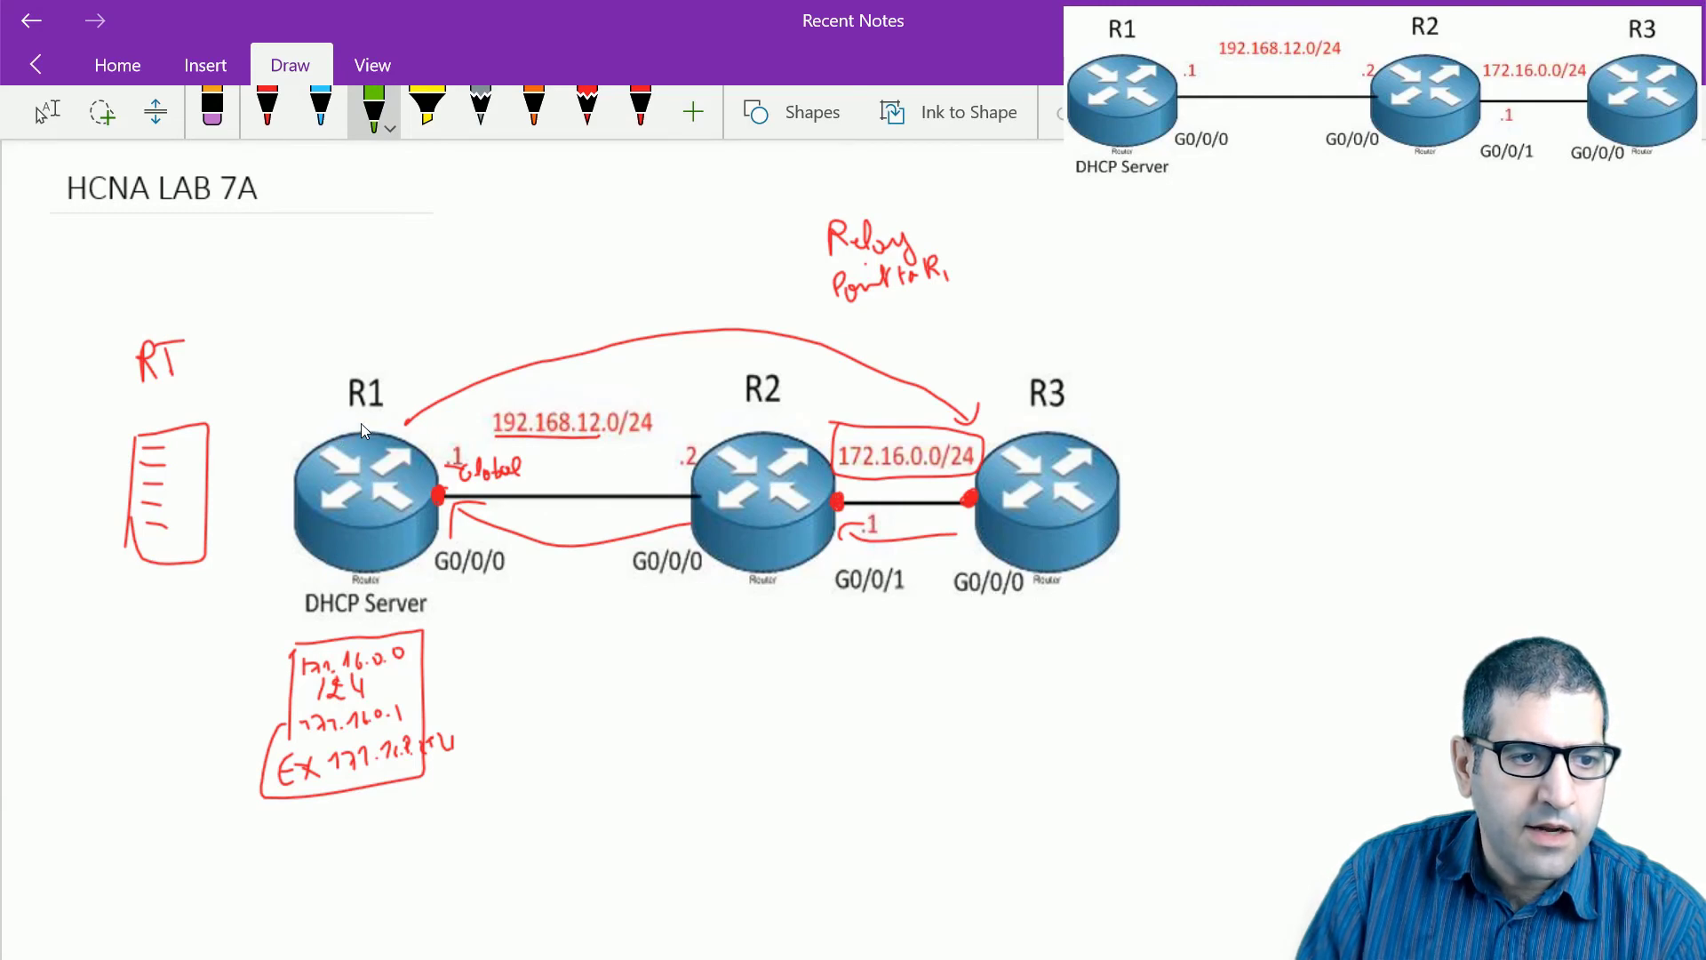
pyautogui.moveTo(372, 424)
pyautogui.mouseDown()
pyautogui.moveTo(616, 318)
pyautogui.moveTo(867, 328)
pyautogui.mouseUp()
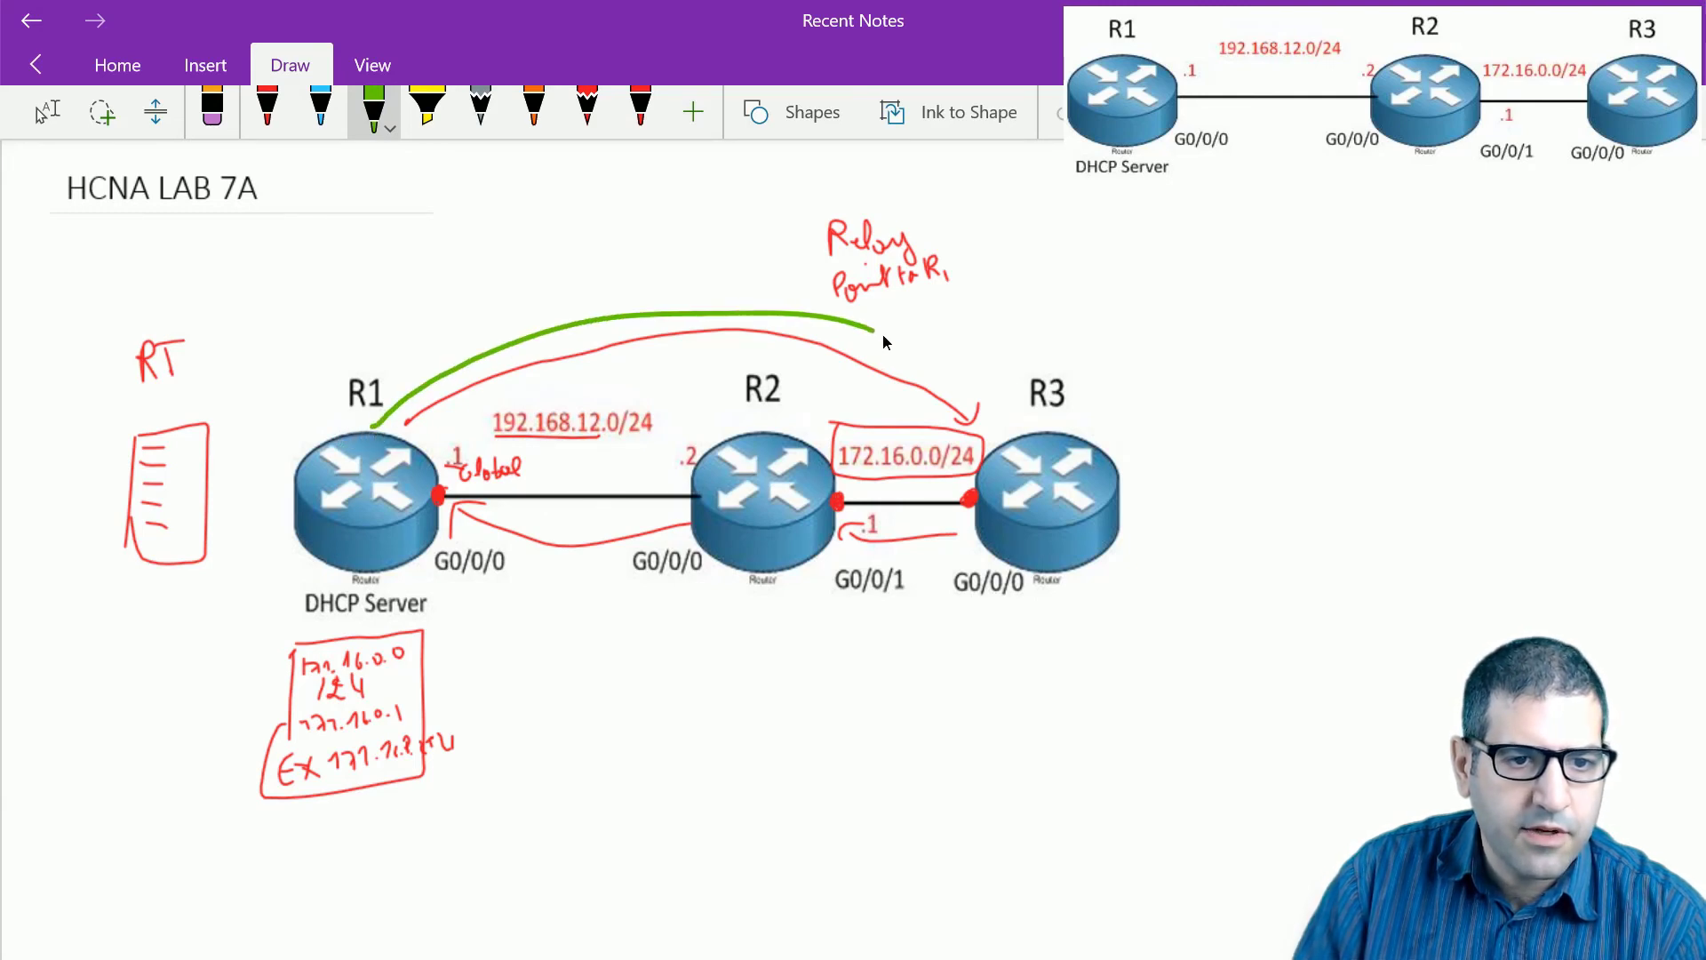
pyautogui.moveTo(1003, 429); pyautogui.dragTo(1007, 407)
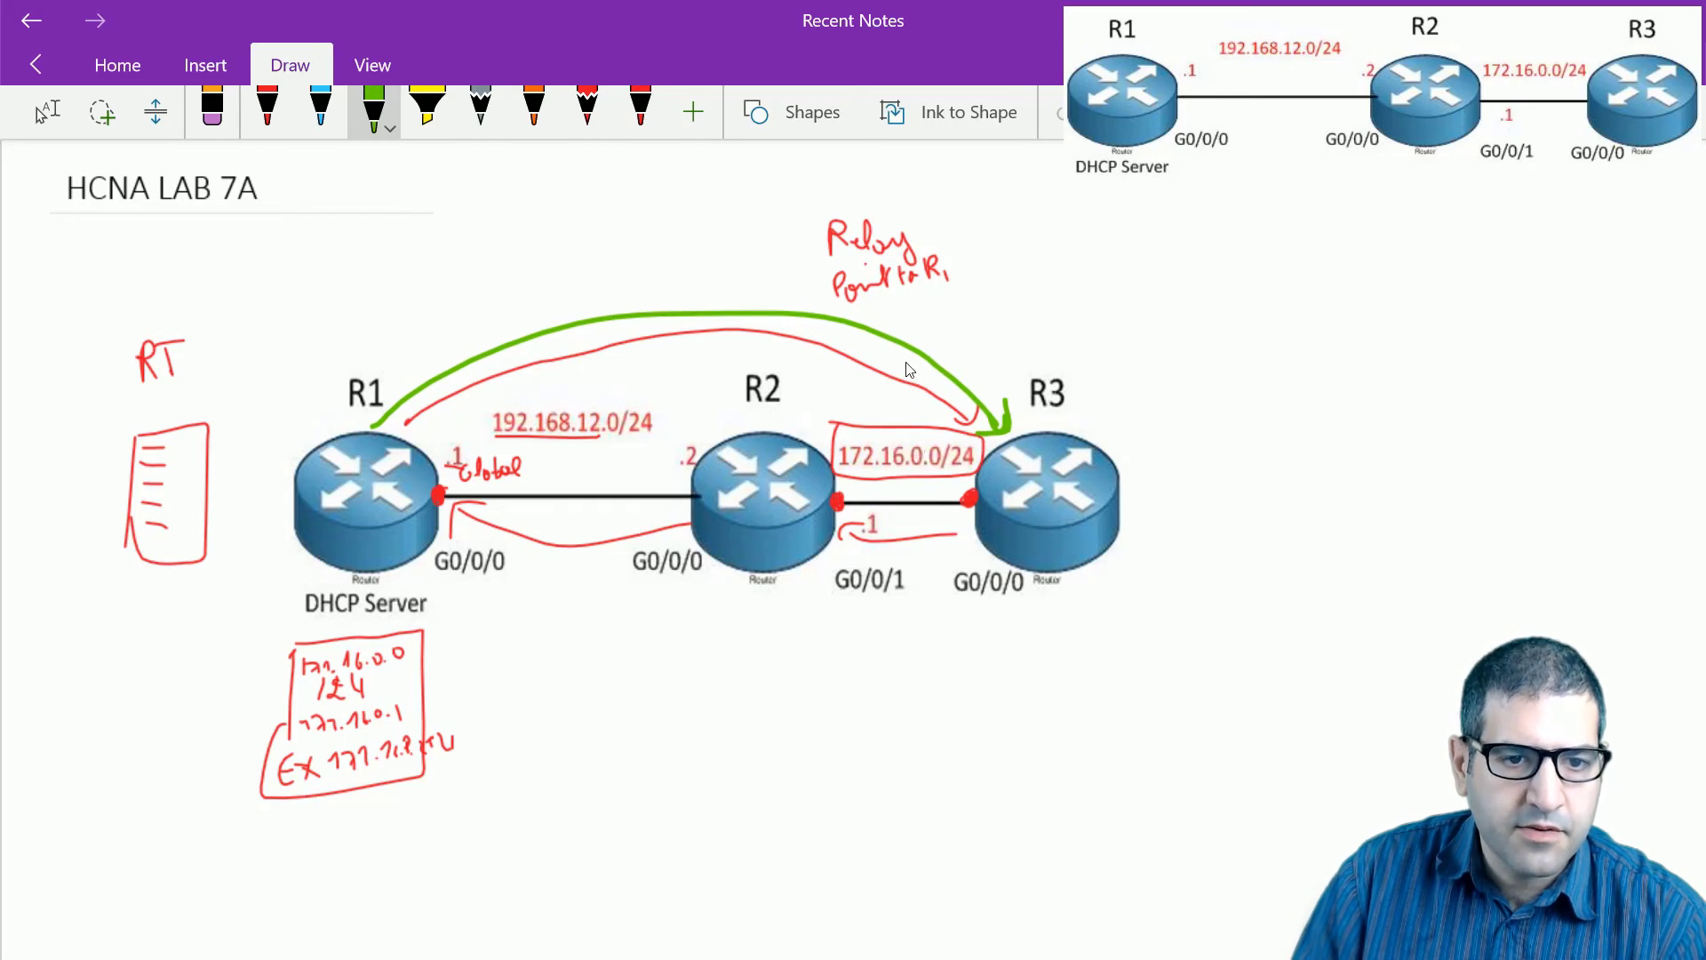
pyautogui.moveTo(918, 376)
pyautogui.mouseDown()
pyautogui.moveTo(902, 406)
pyautogui.moveTo(935, 407)
pyautogui.mouseUp()
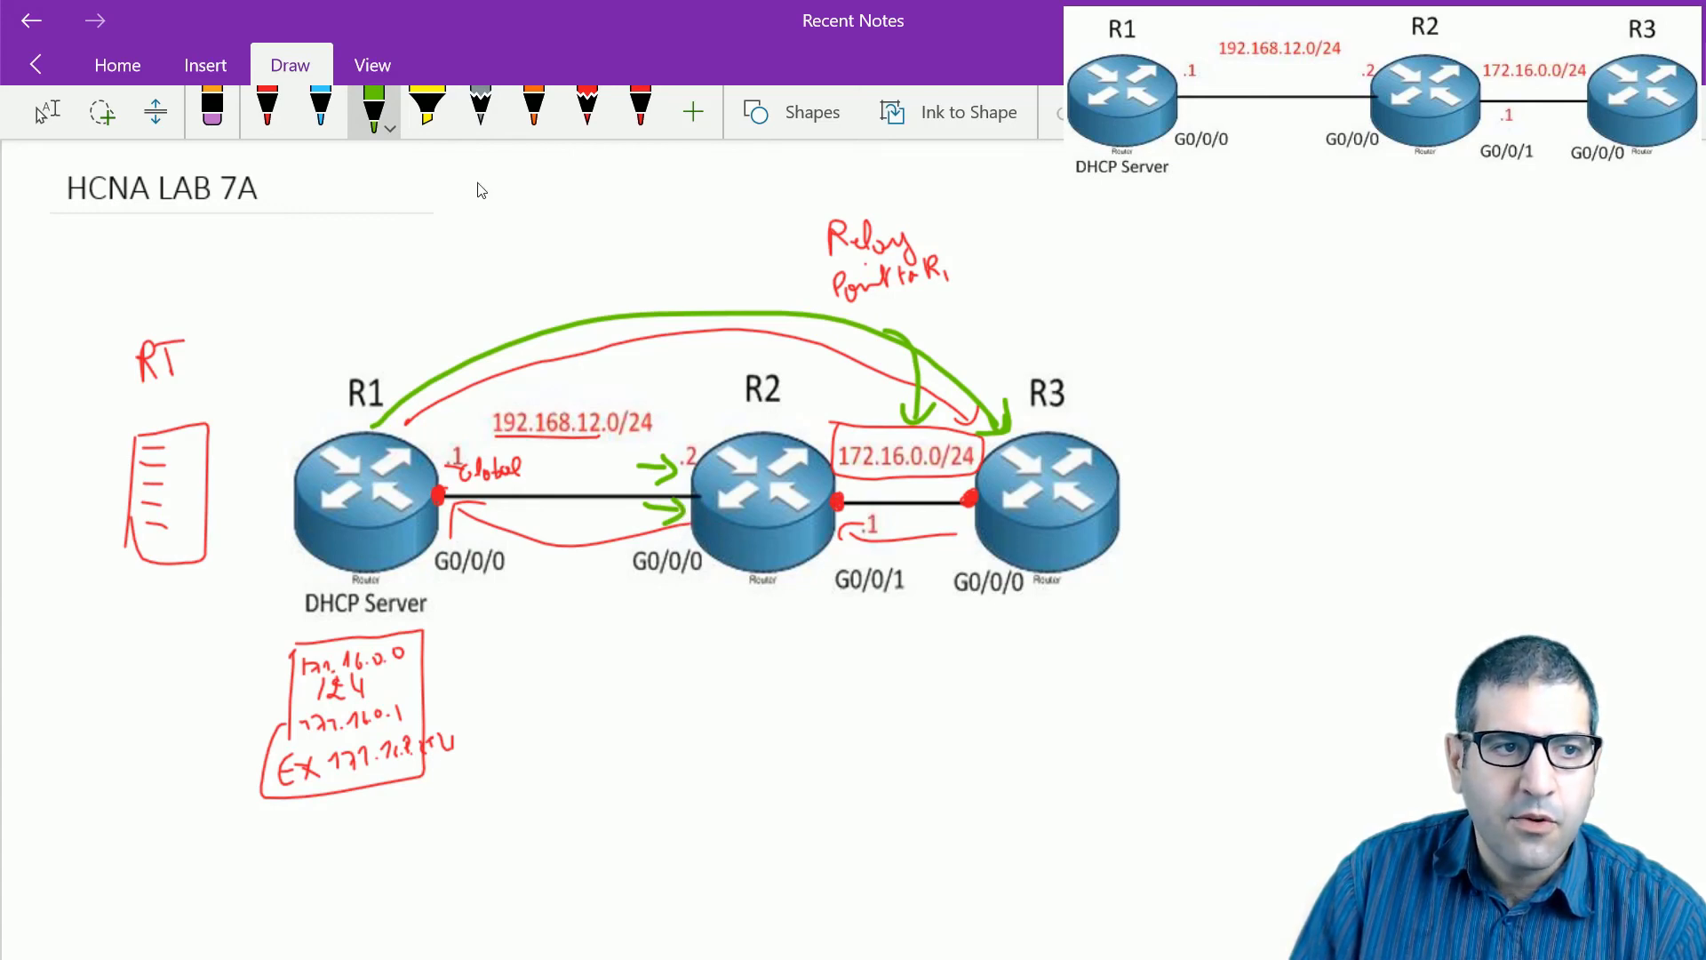
# - Draw a red arrow from R3 back to R1 below the routers and another green arrow from R1 to R3 above them
pyautogui.click(267, 111)
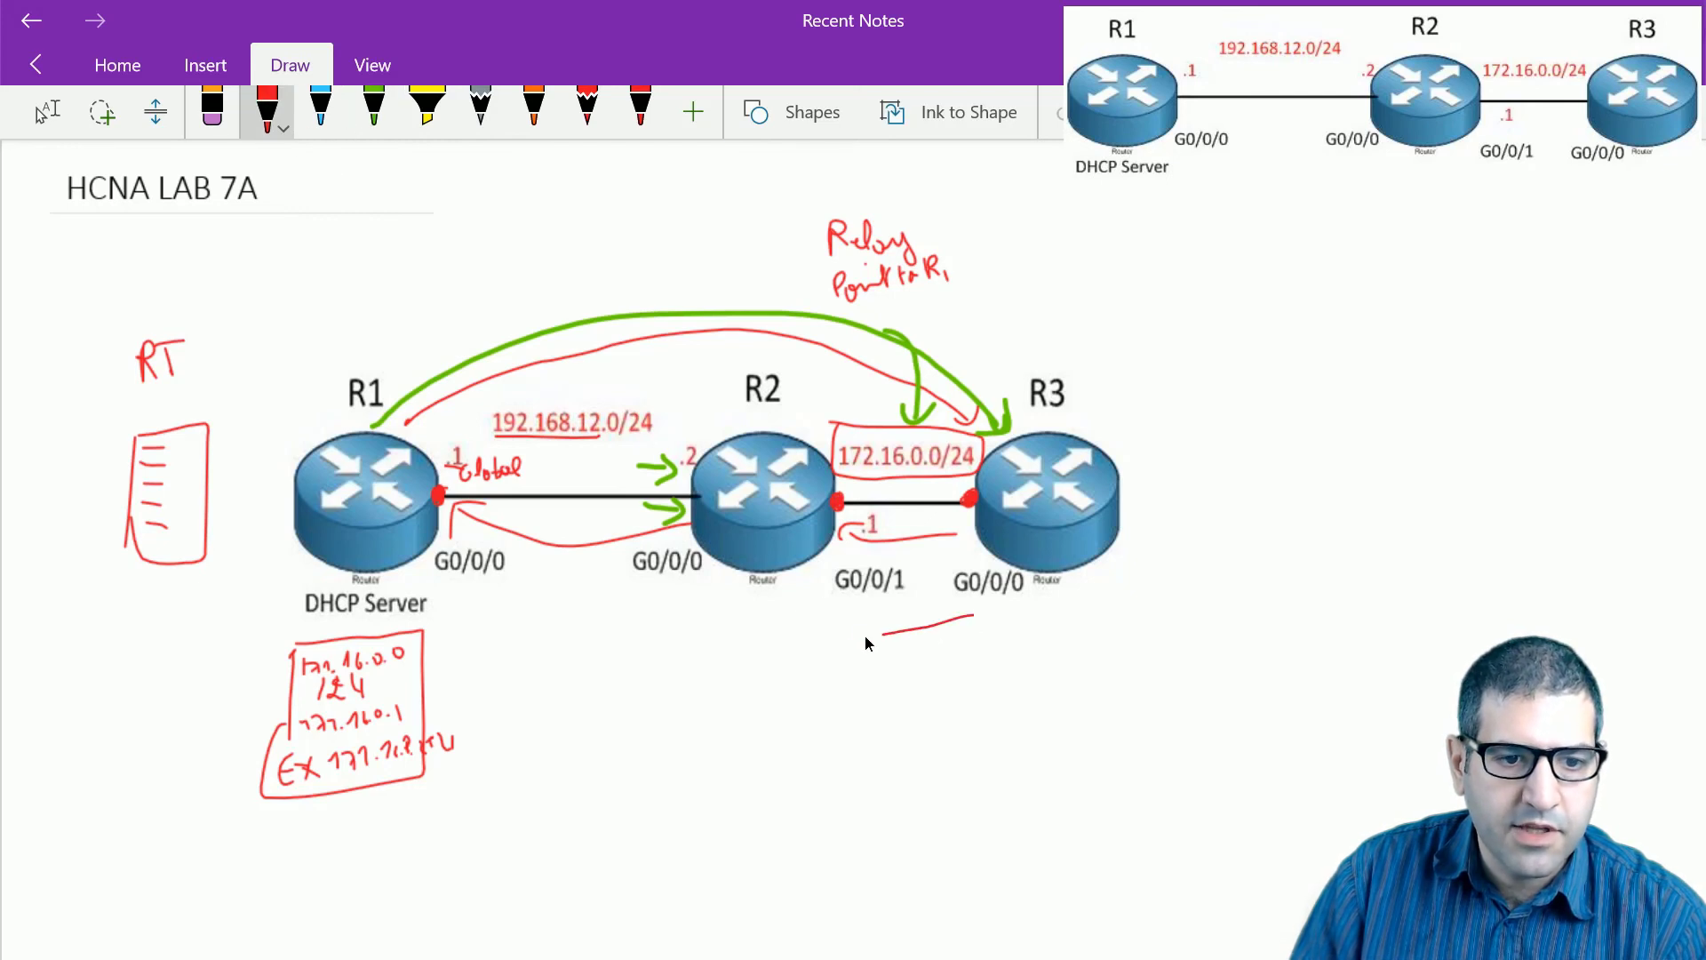
pyautogui.moveTo(514, 584); pyautogui.dragTo(470, 566)
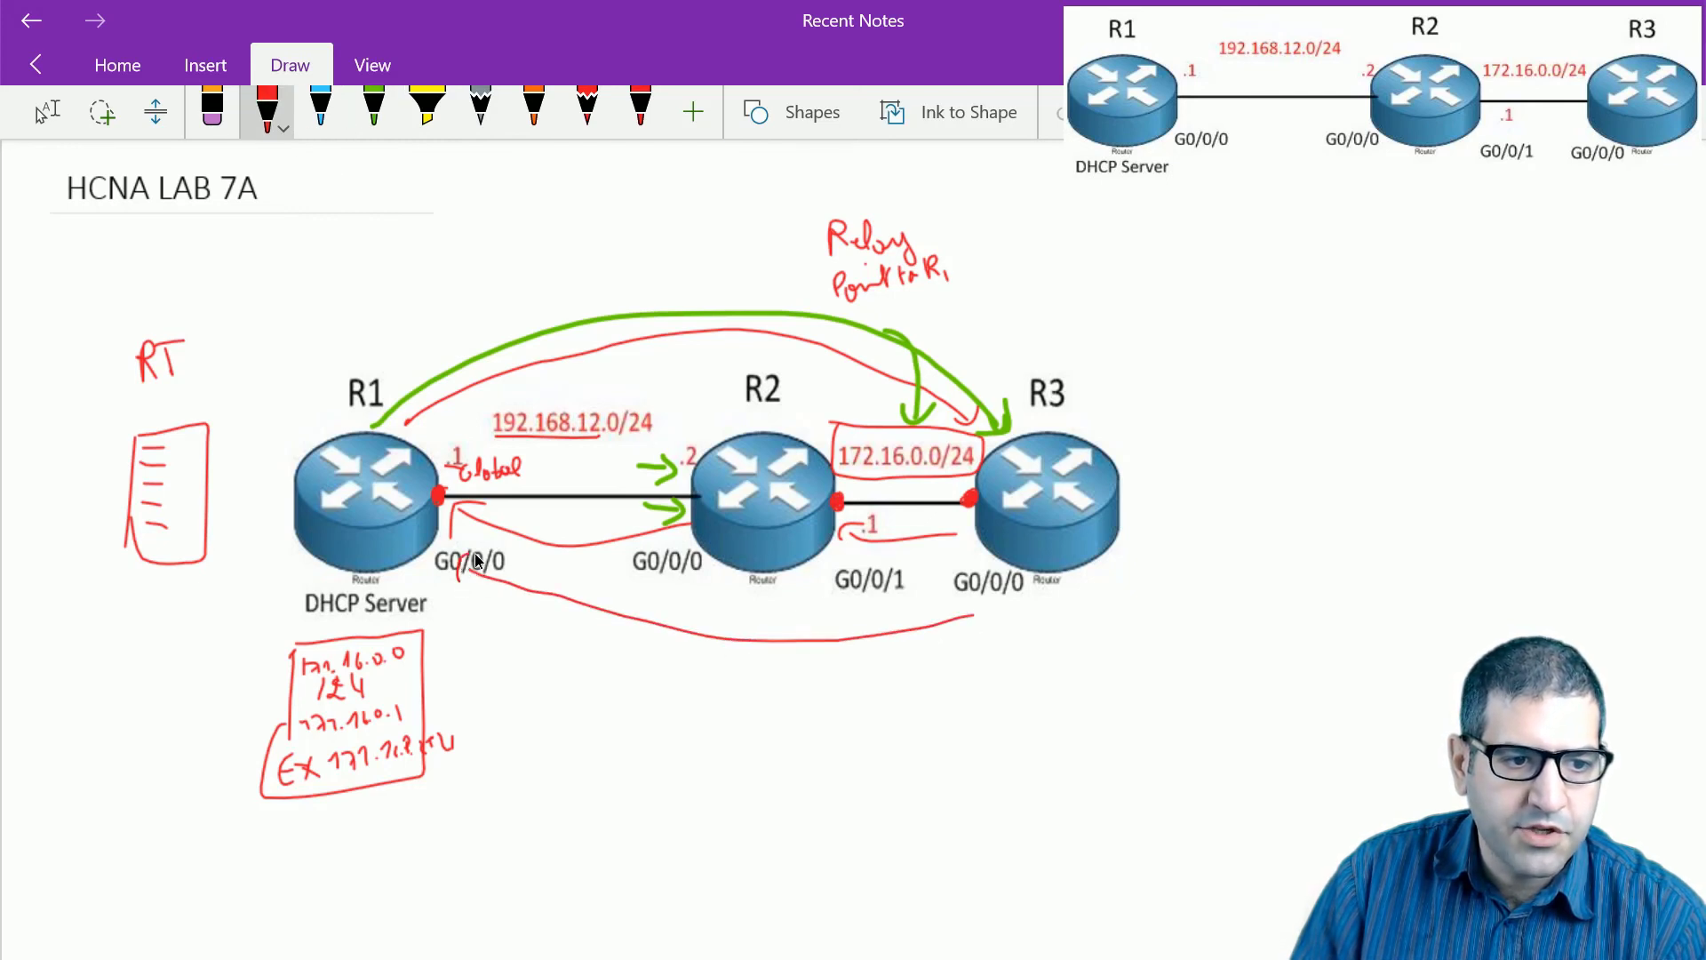
pyautogui.click(373, 110)
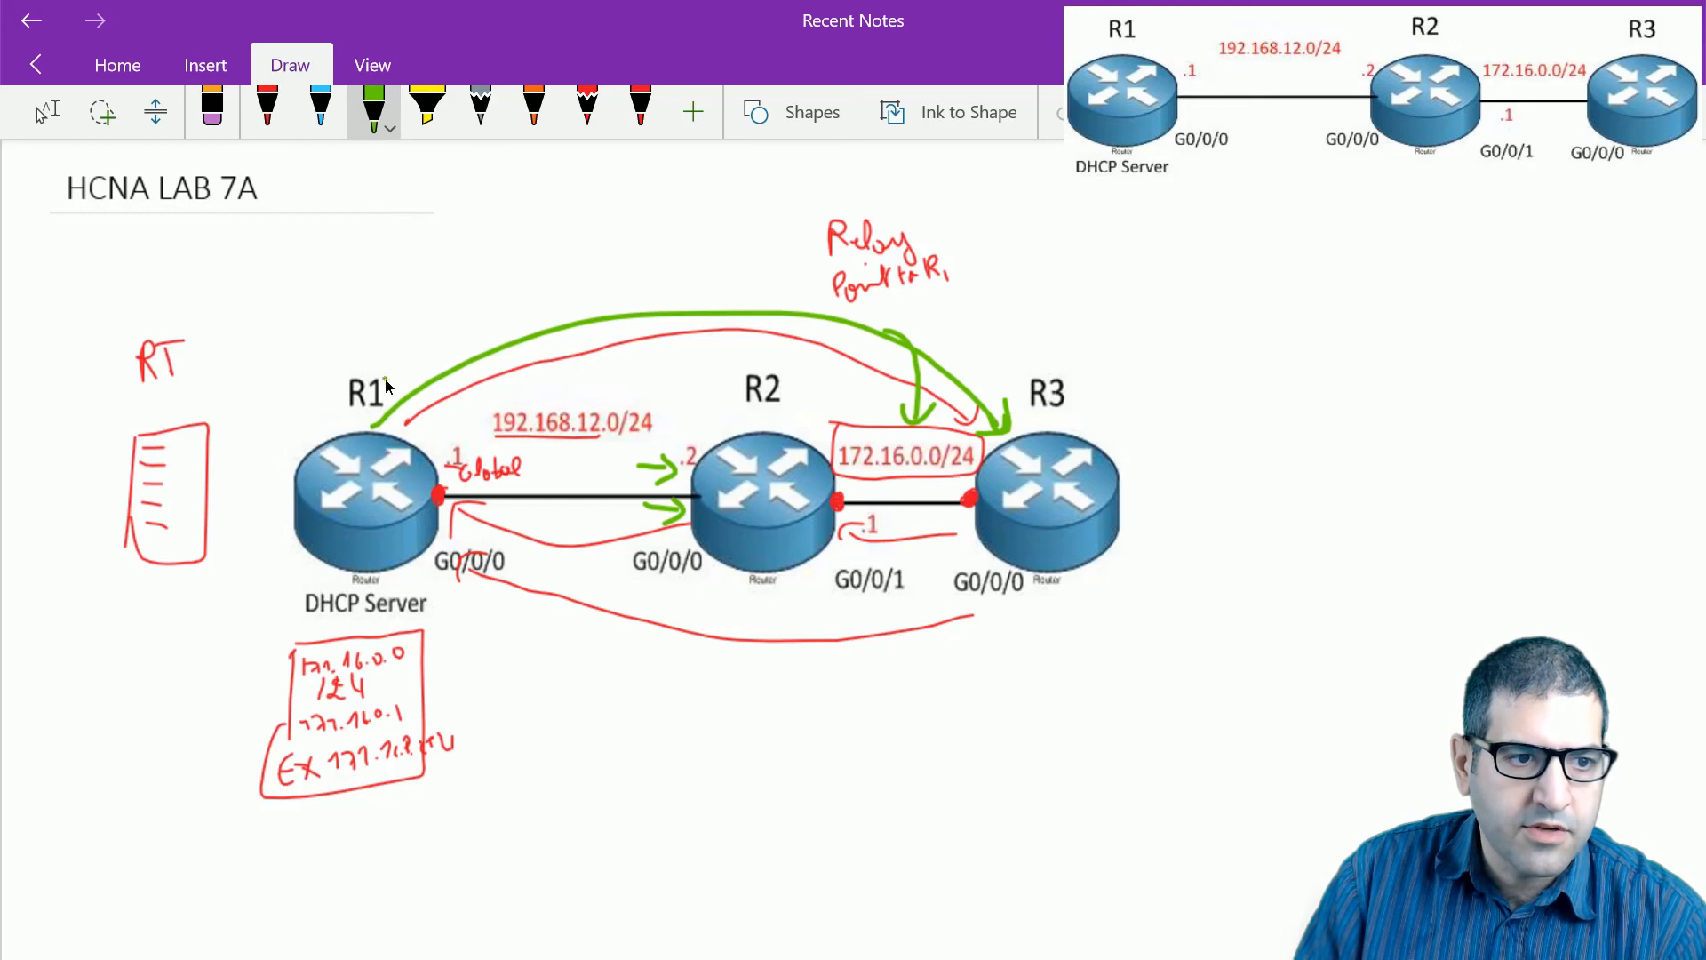
pyautogui.moveTo(562, 291); pyautogui.dragTo(905, 304)
pyautogui.moveTo(996, 394); pyautogui.dragTo(1012, 383)
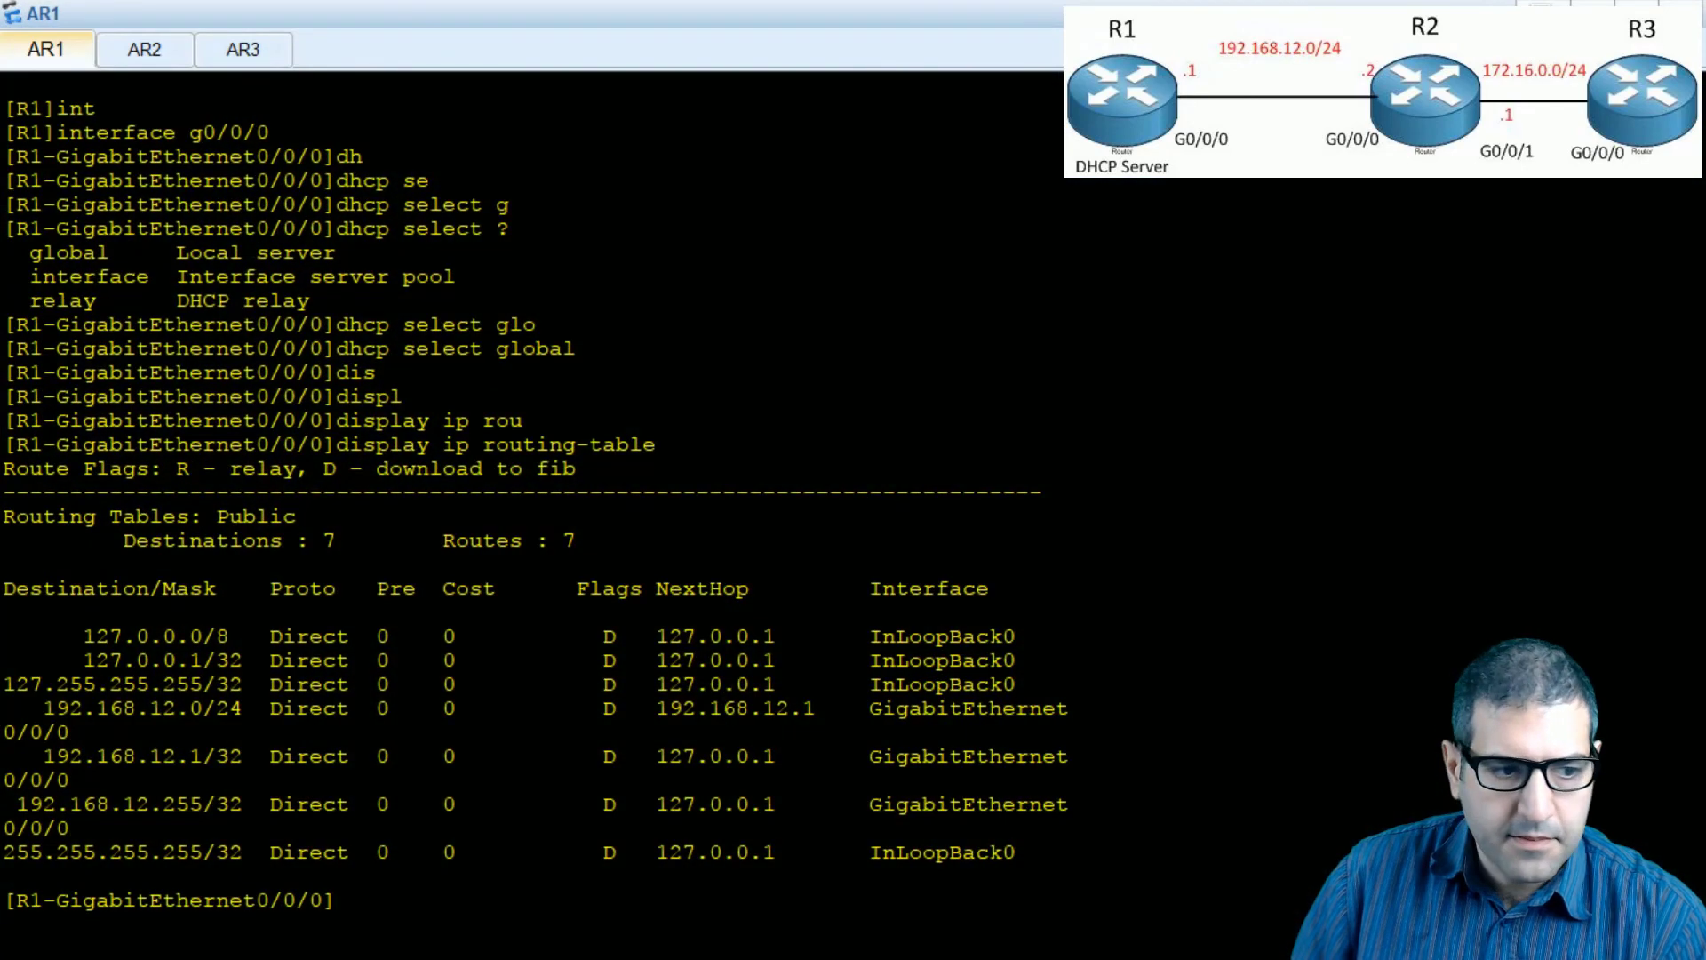
# - Back in R1's console, leave the GigabitEthernet0/0/0 interface view with quit and clear the screen
pyautogui.write('uit')
pyautogui.press('Return')
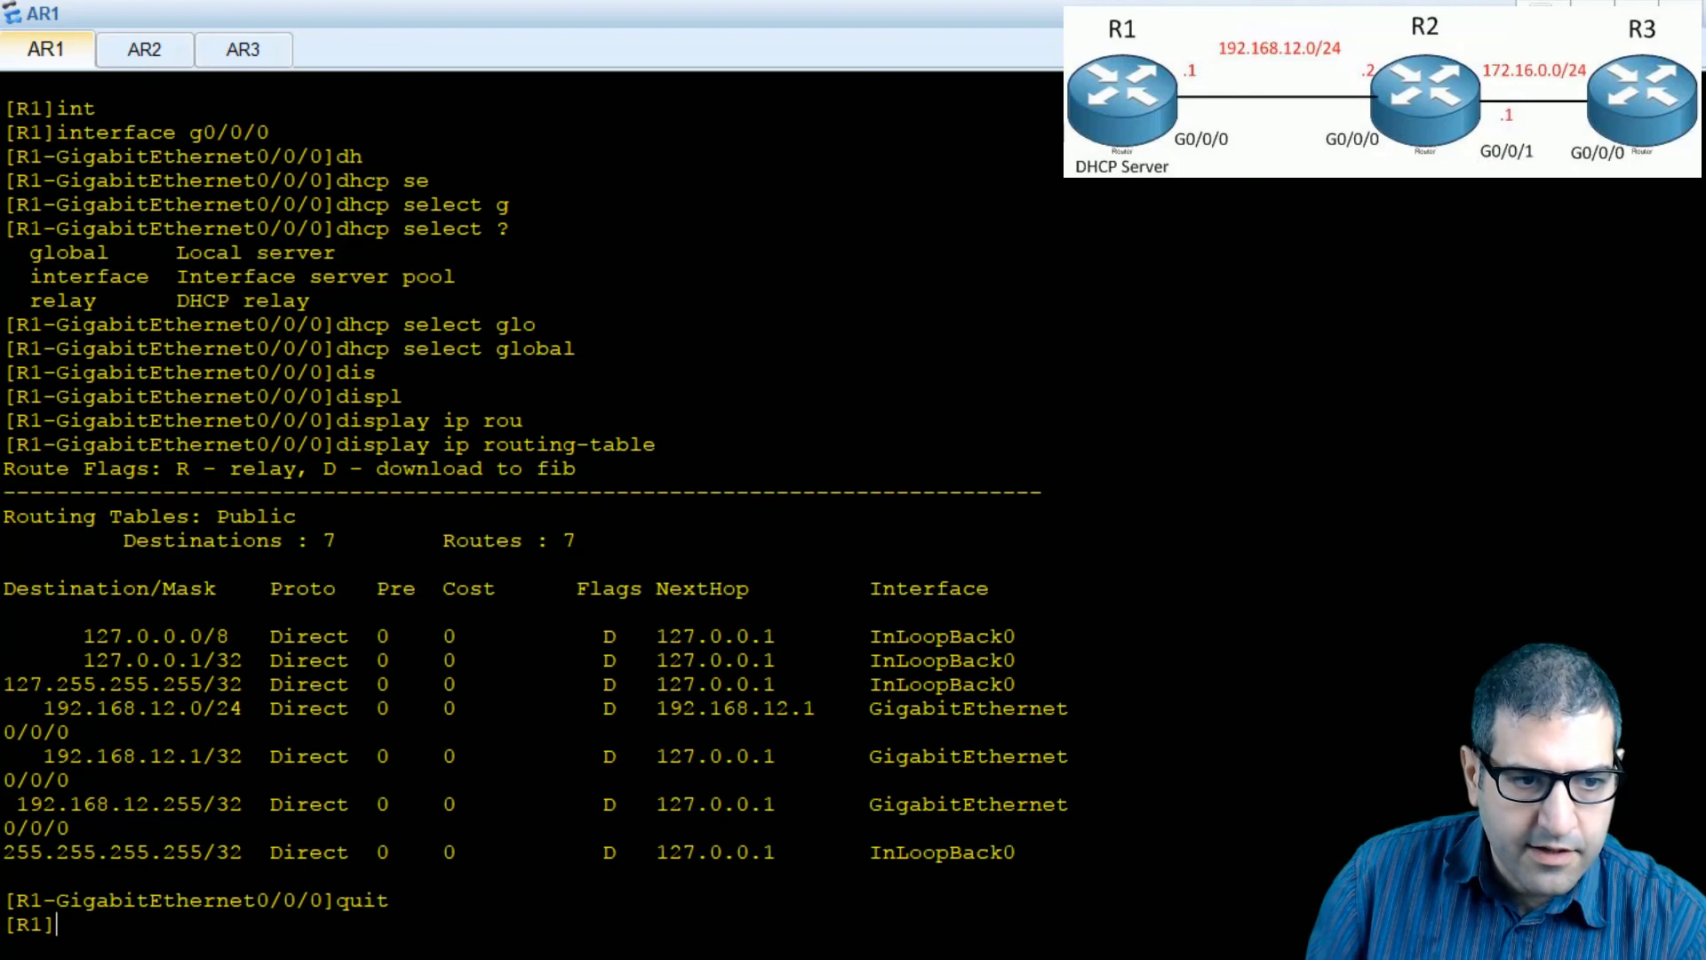
pyautogui.rightClick(598, 539)
pyautogui.click(637, 615)
pyautogui.press('Return')
# - Add a static route on R1 to 172.16.0.0 with mask 255.255.255.0 through next hop 192.168.12.2
pyautogui.write('ip rou')
pyautogui.press('BackSpace')
pyautogui.press('BackSpace')
pyautogui.write('ou')
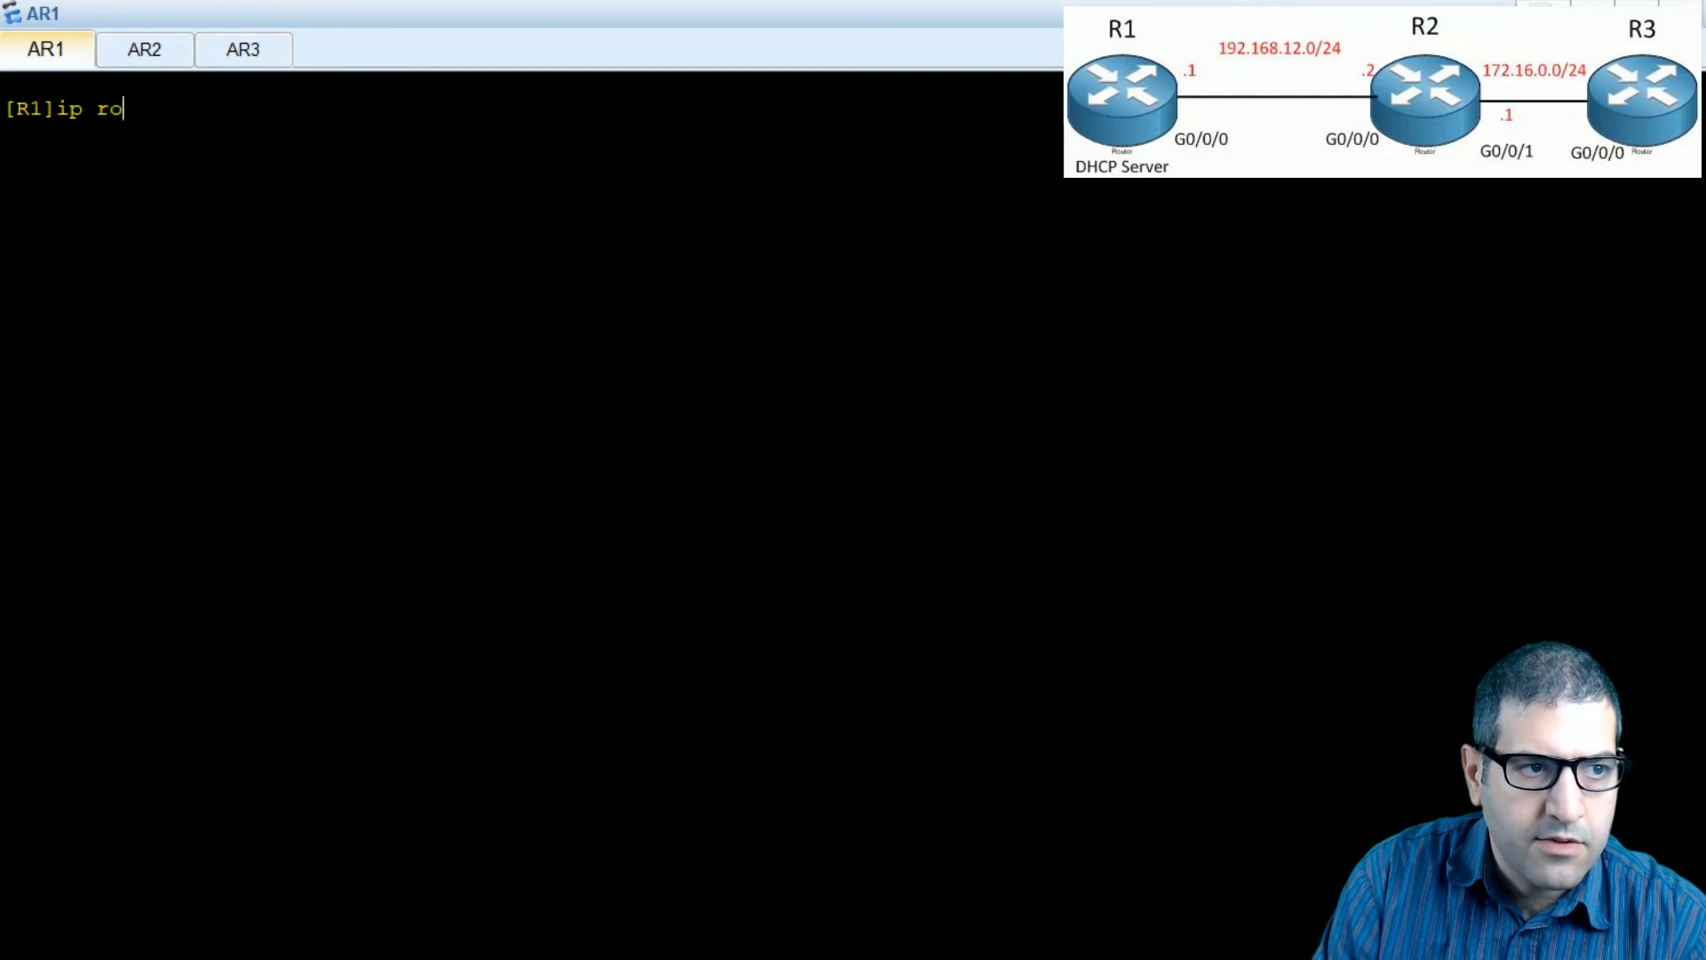
pyautogui.press('Tab')
pyautogui.write('st')
pyautogui.press('Tab')
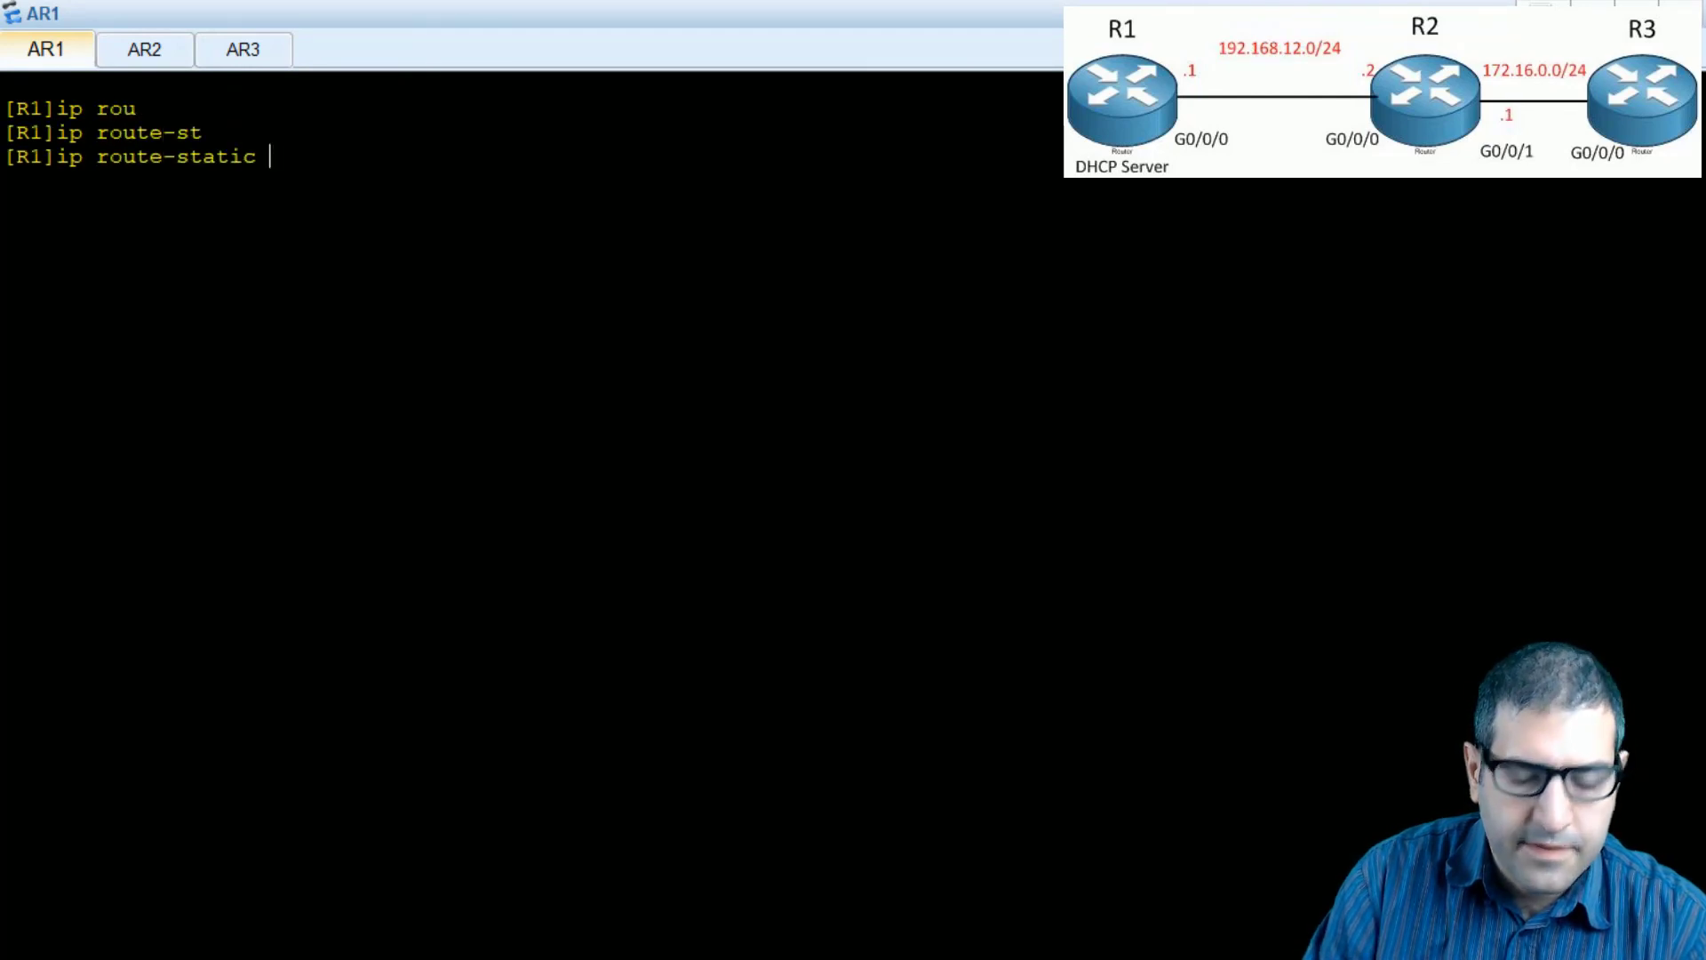
pyautogui.write('172')
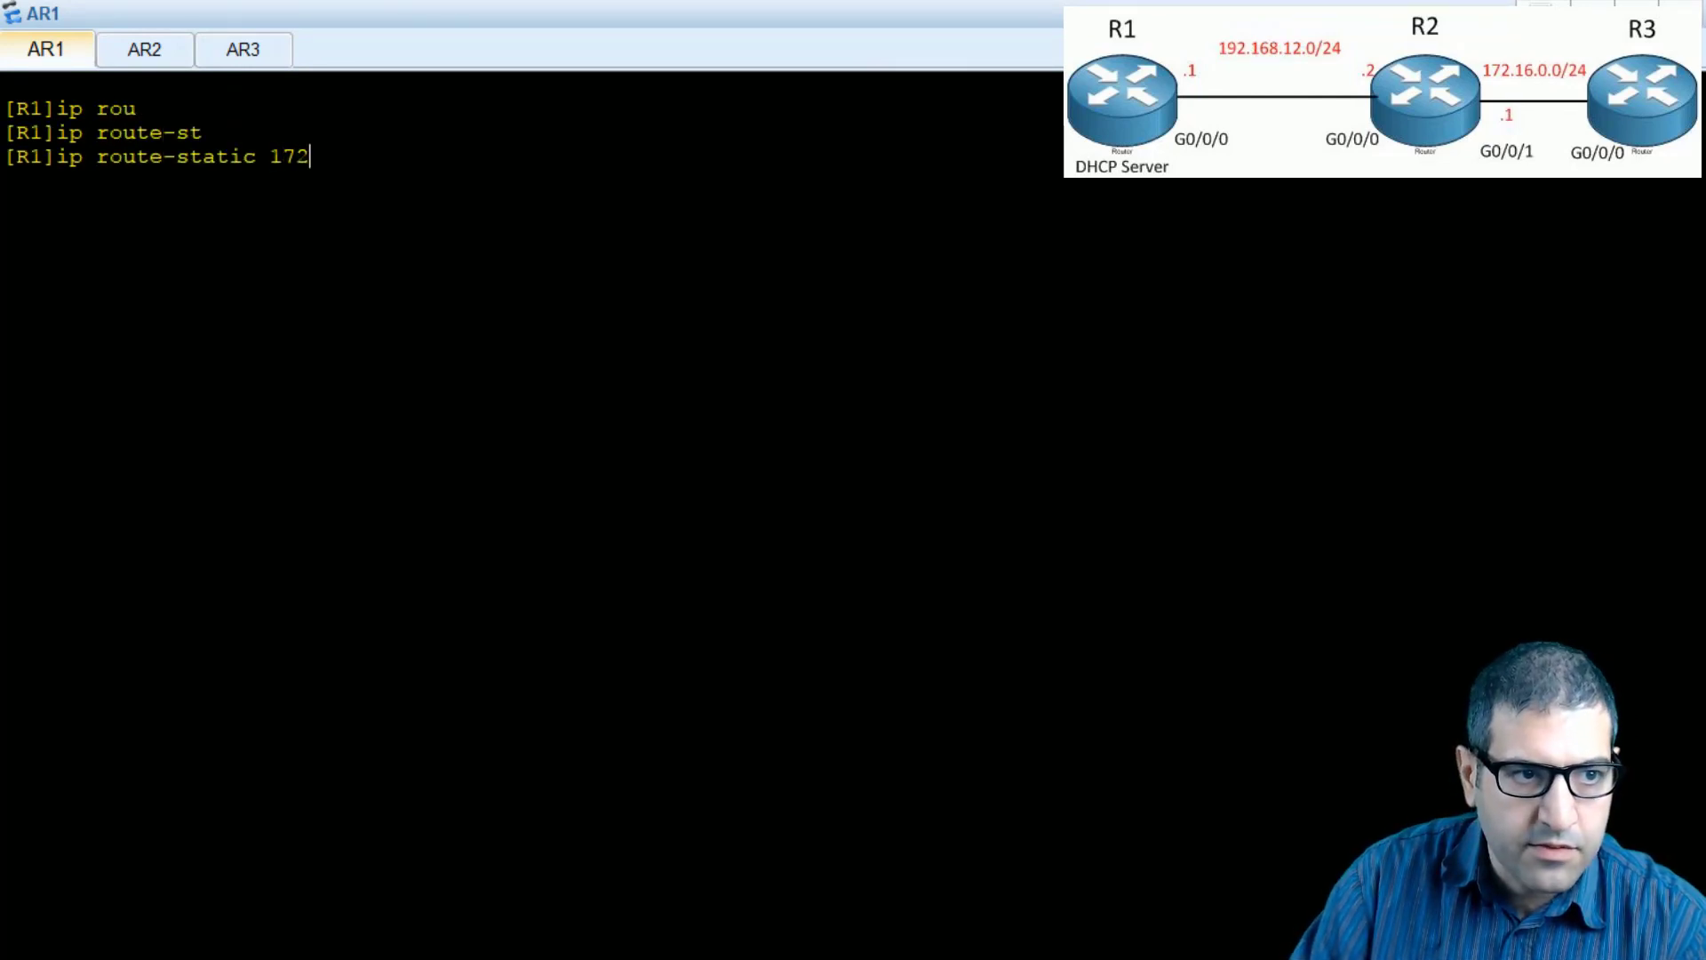
pyautogui.write('.16.0.0 255.255')
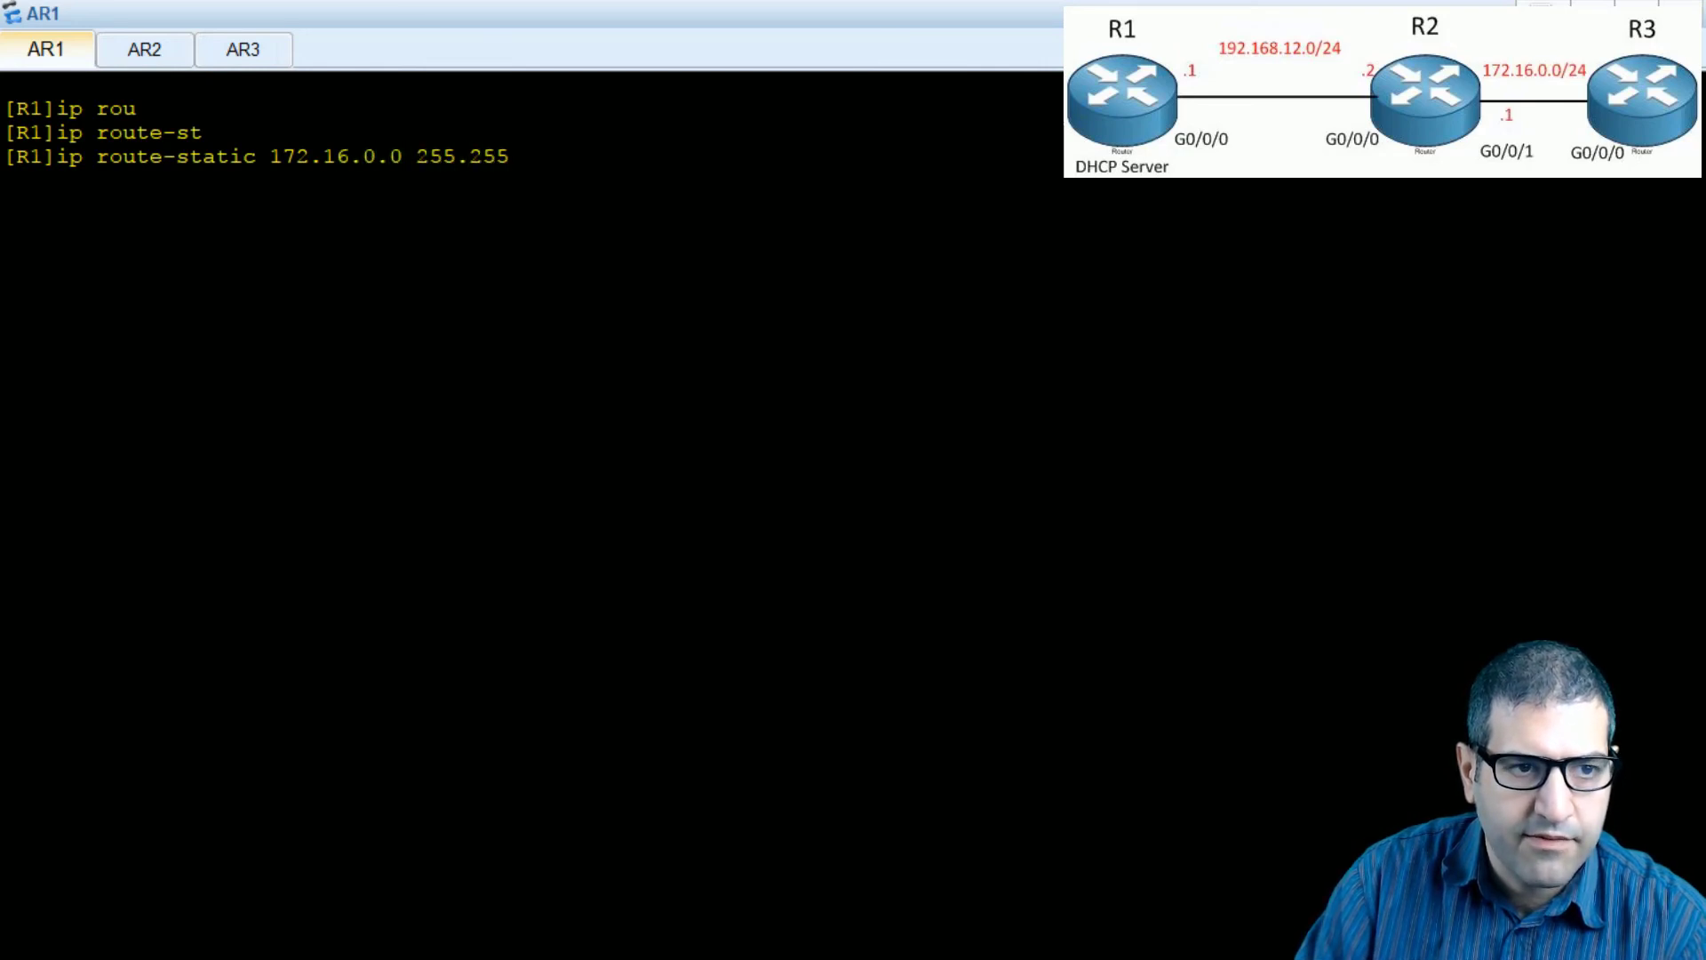
pyautogui.write('.255.')
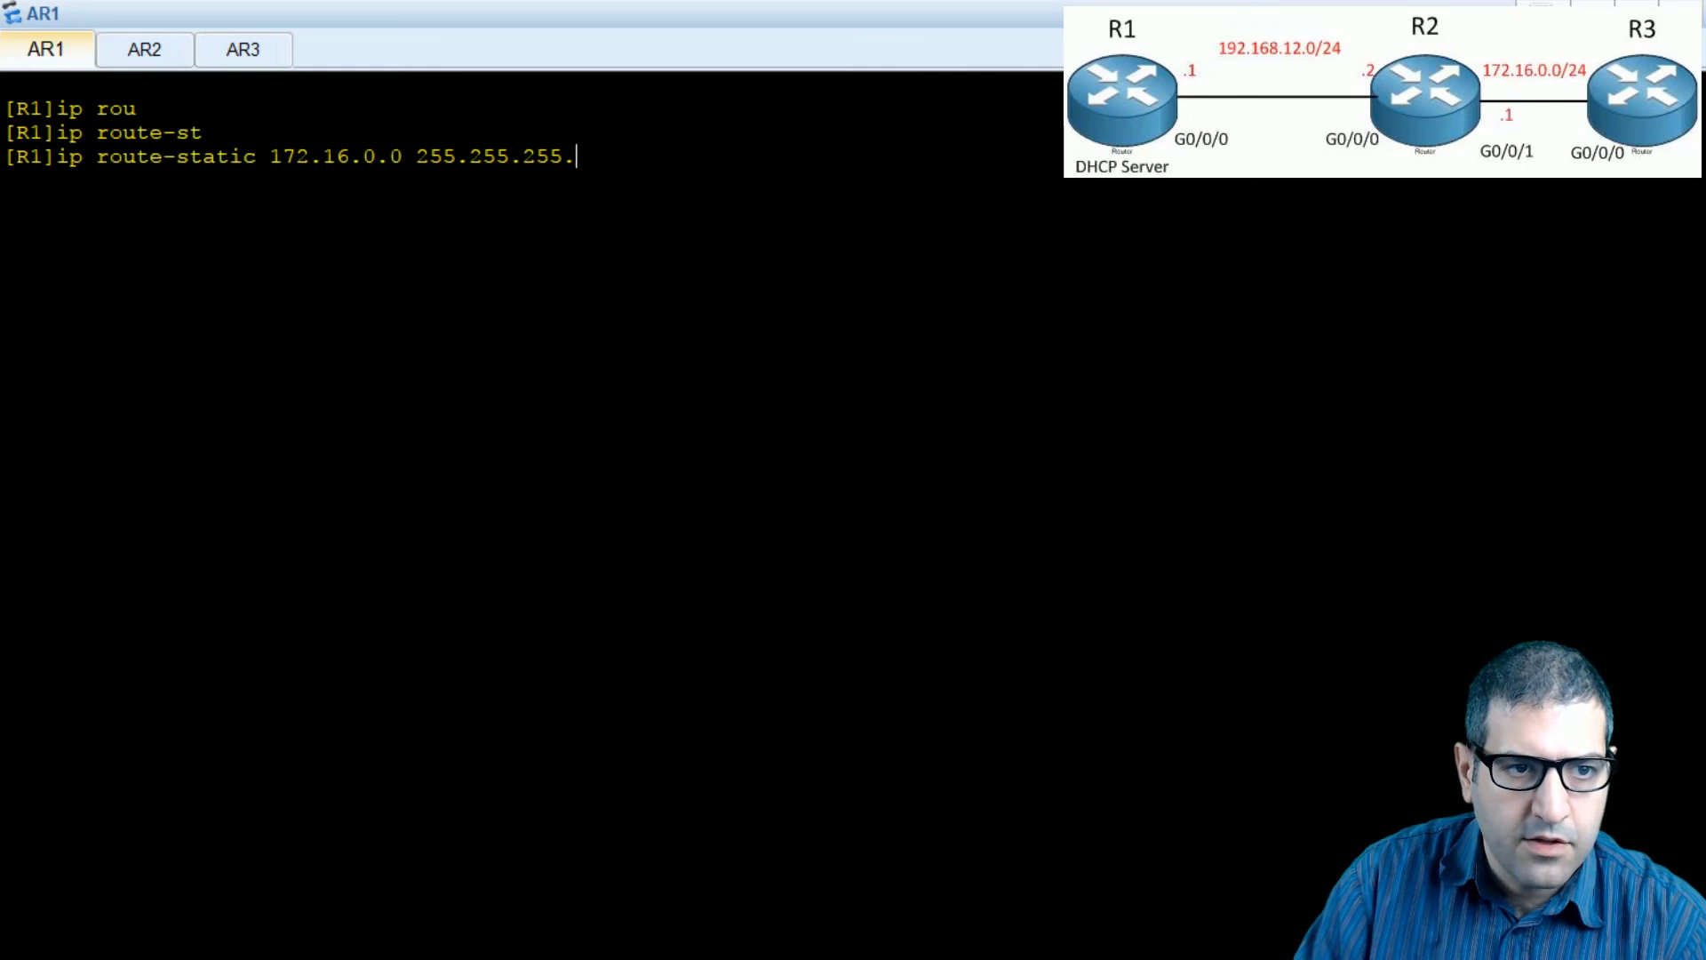
pyautogui.write('0 192.')
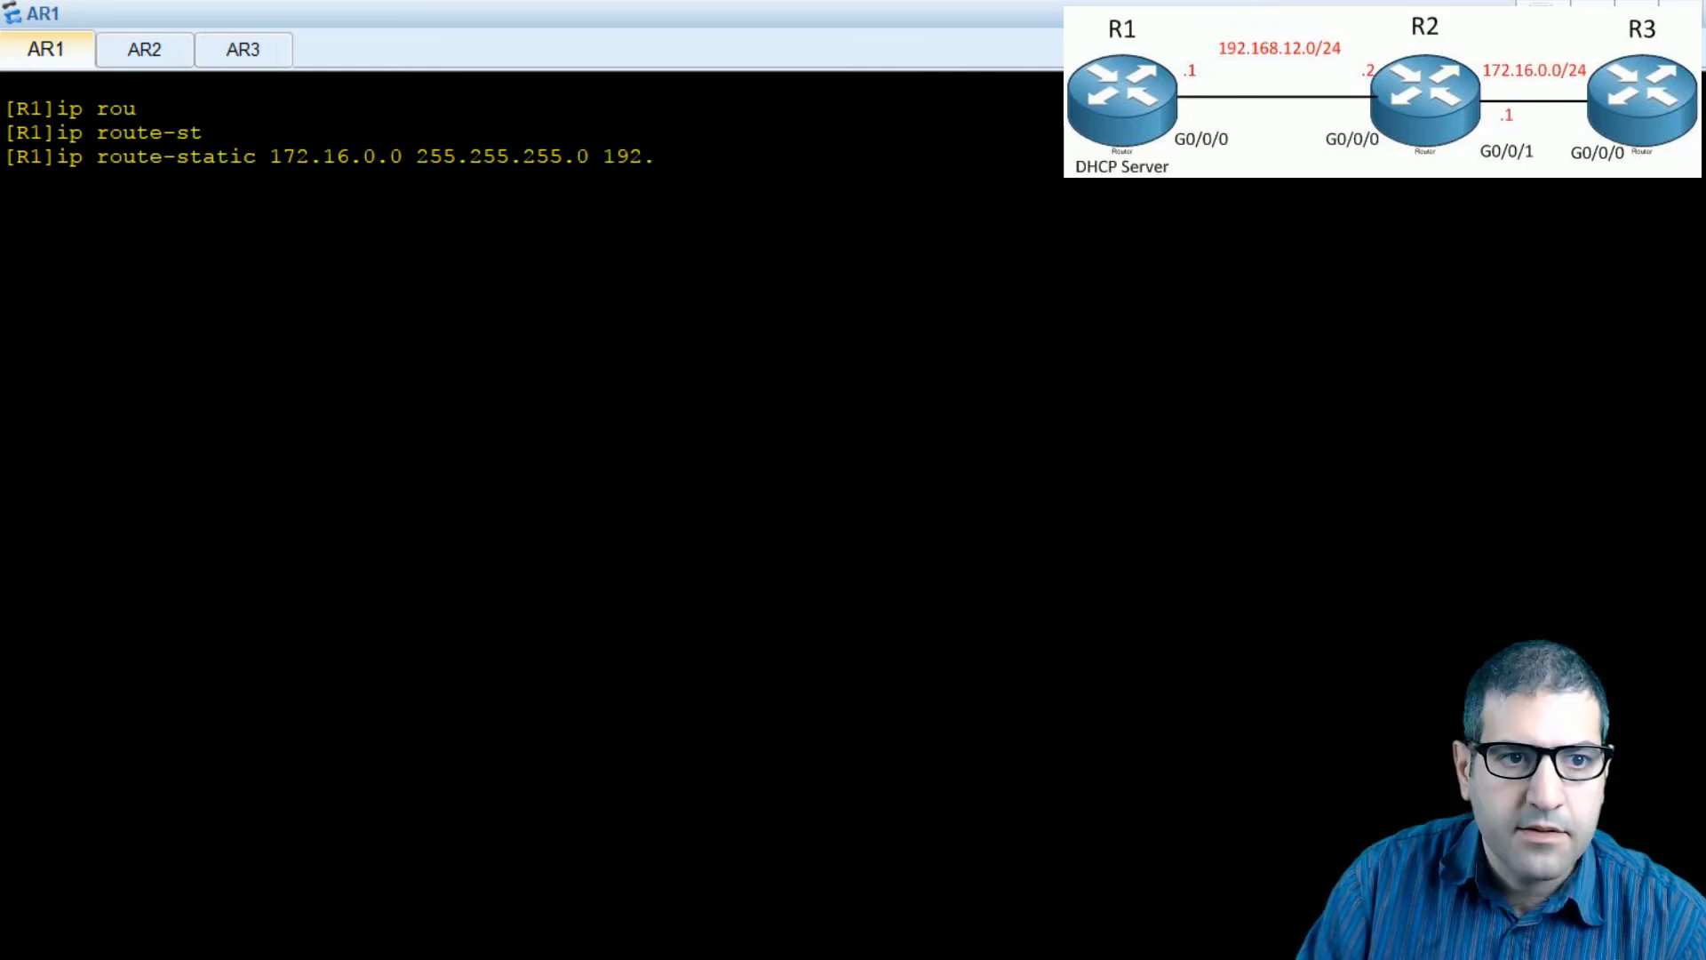
pyautogui.write('168')
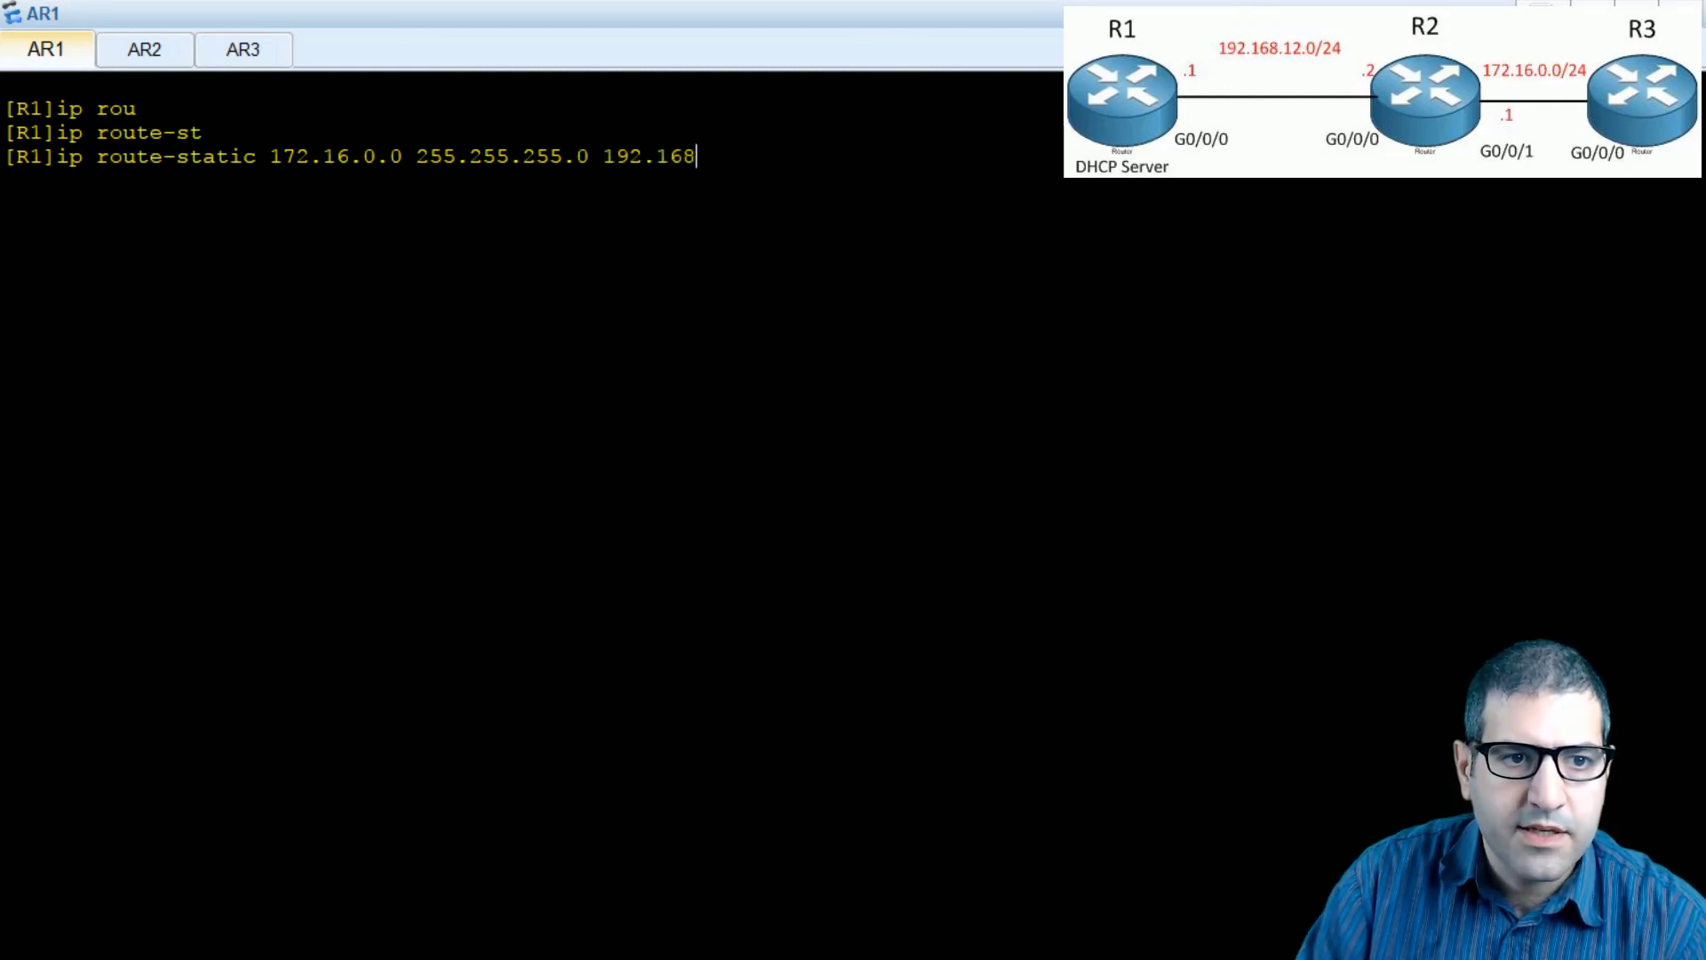
pyautogui.write('.12.2')
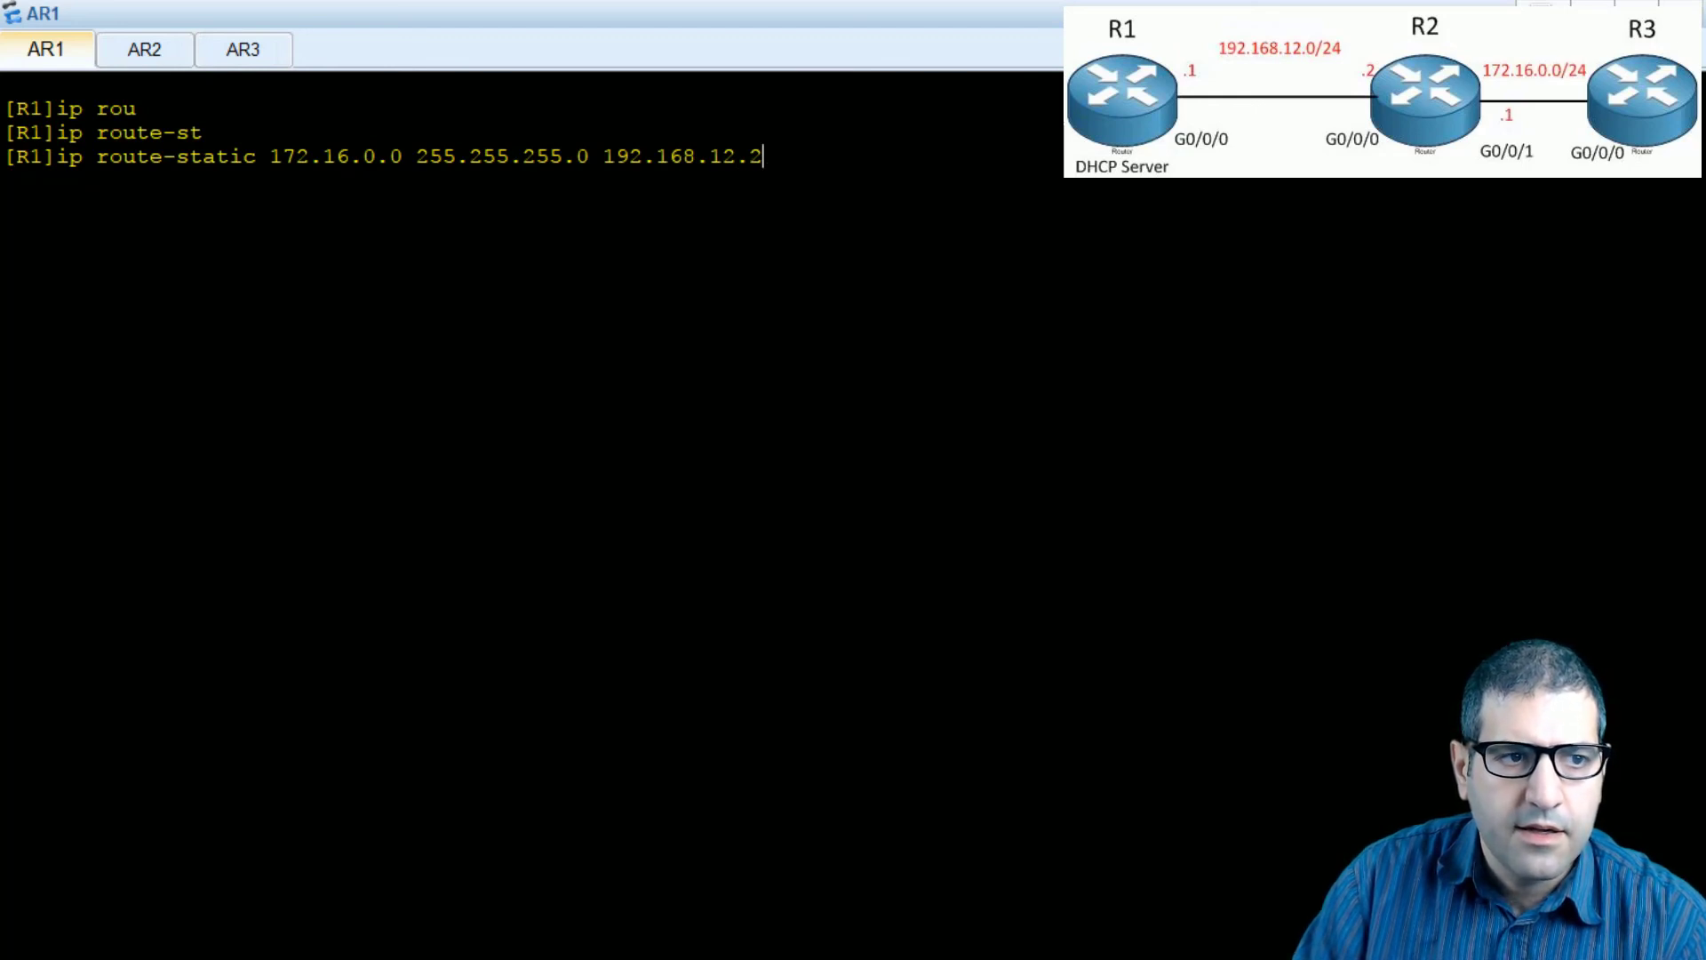
pyautogui.press('Return')
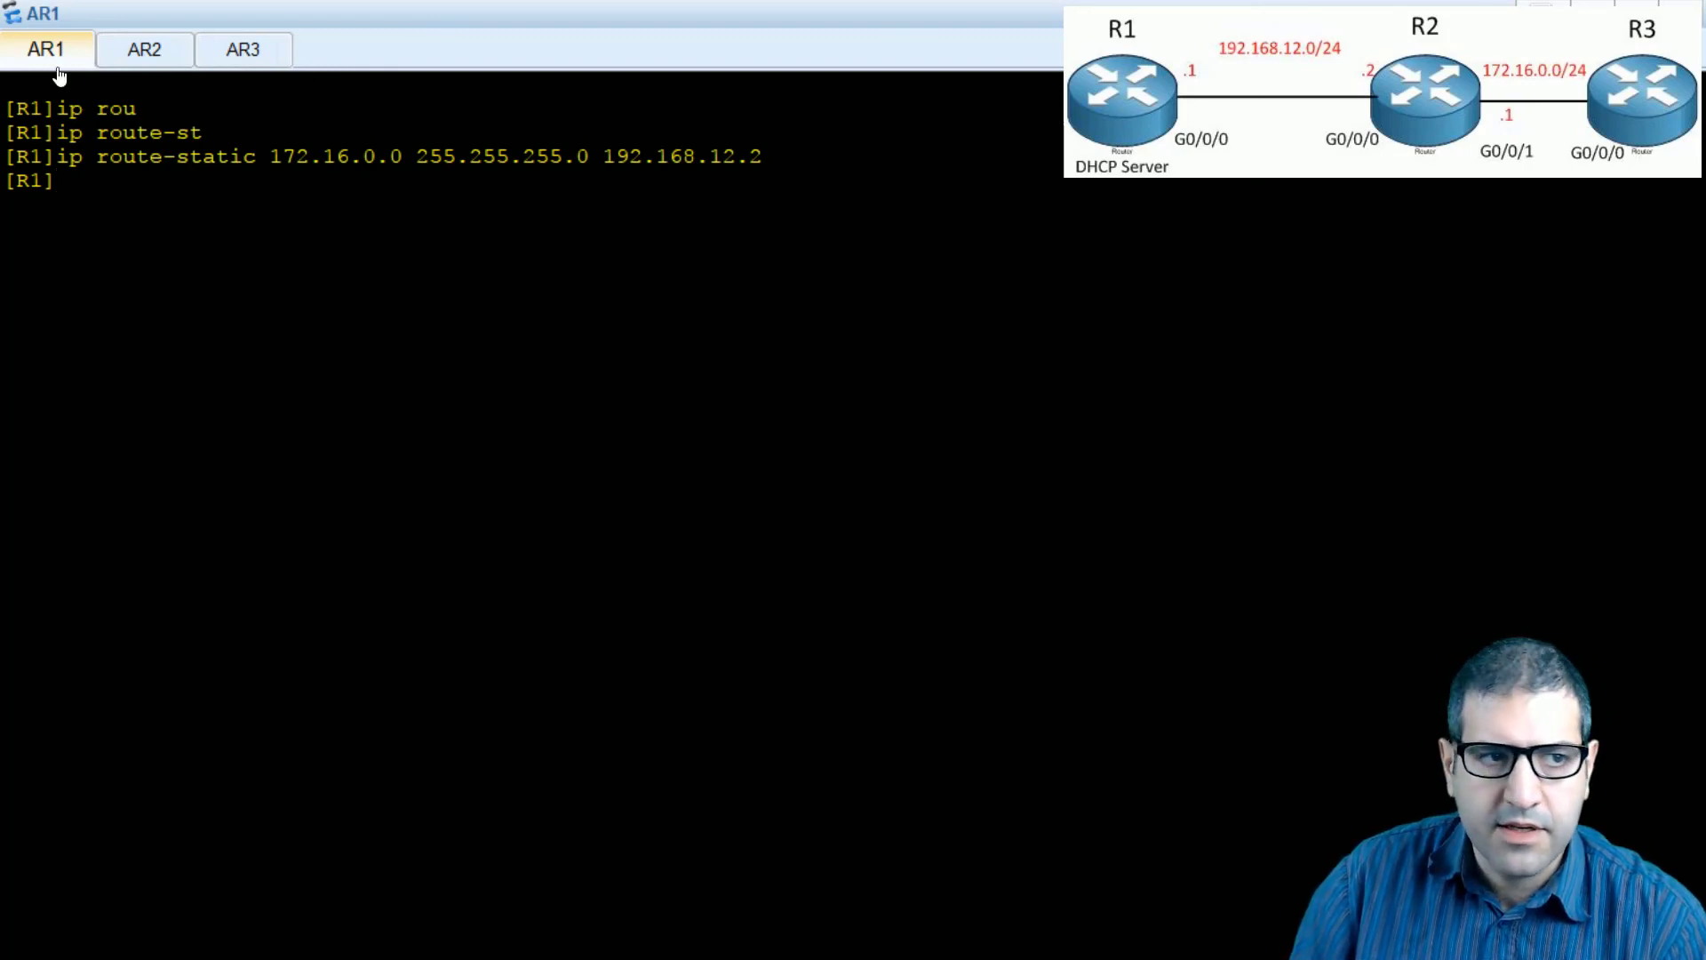
# - In AR3's console, check the interface state message and run display ip int brief to examine GigabitEthernet0/0/0's address
pyautogui.click(244, 51)
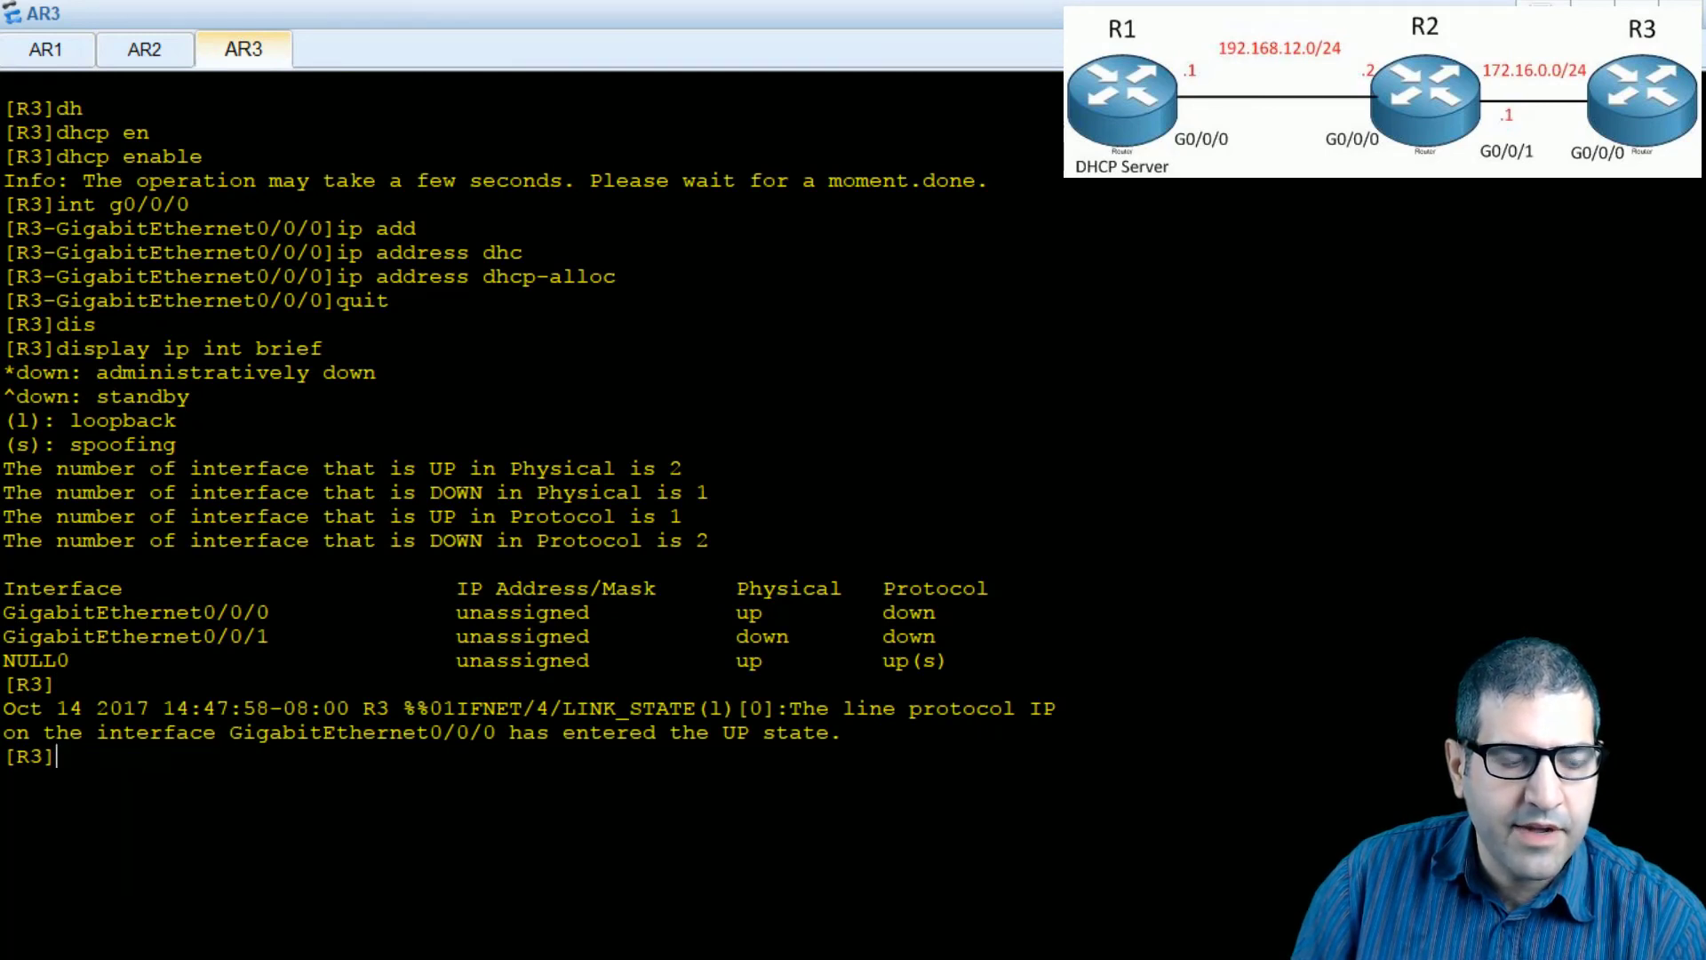
pyautogui.moveTo(418, 708); pyautogui.dragTo(833, 737)
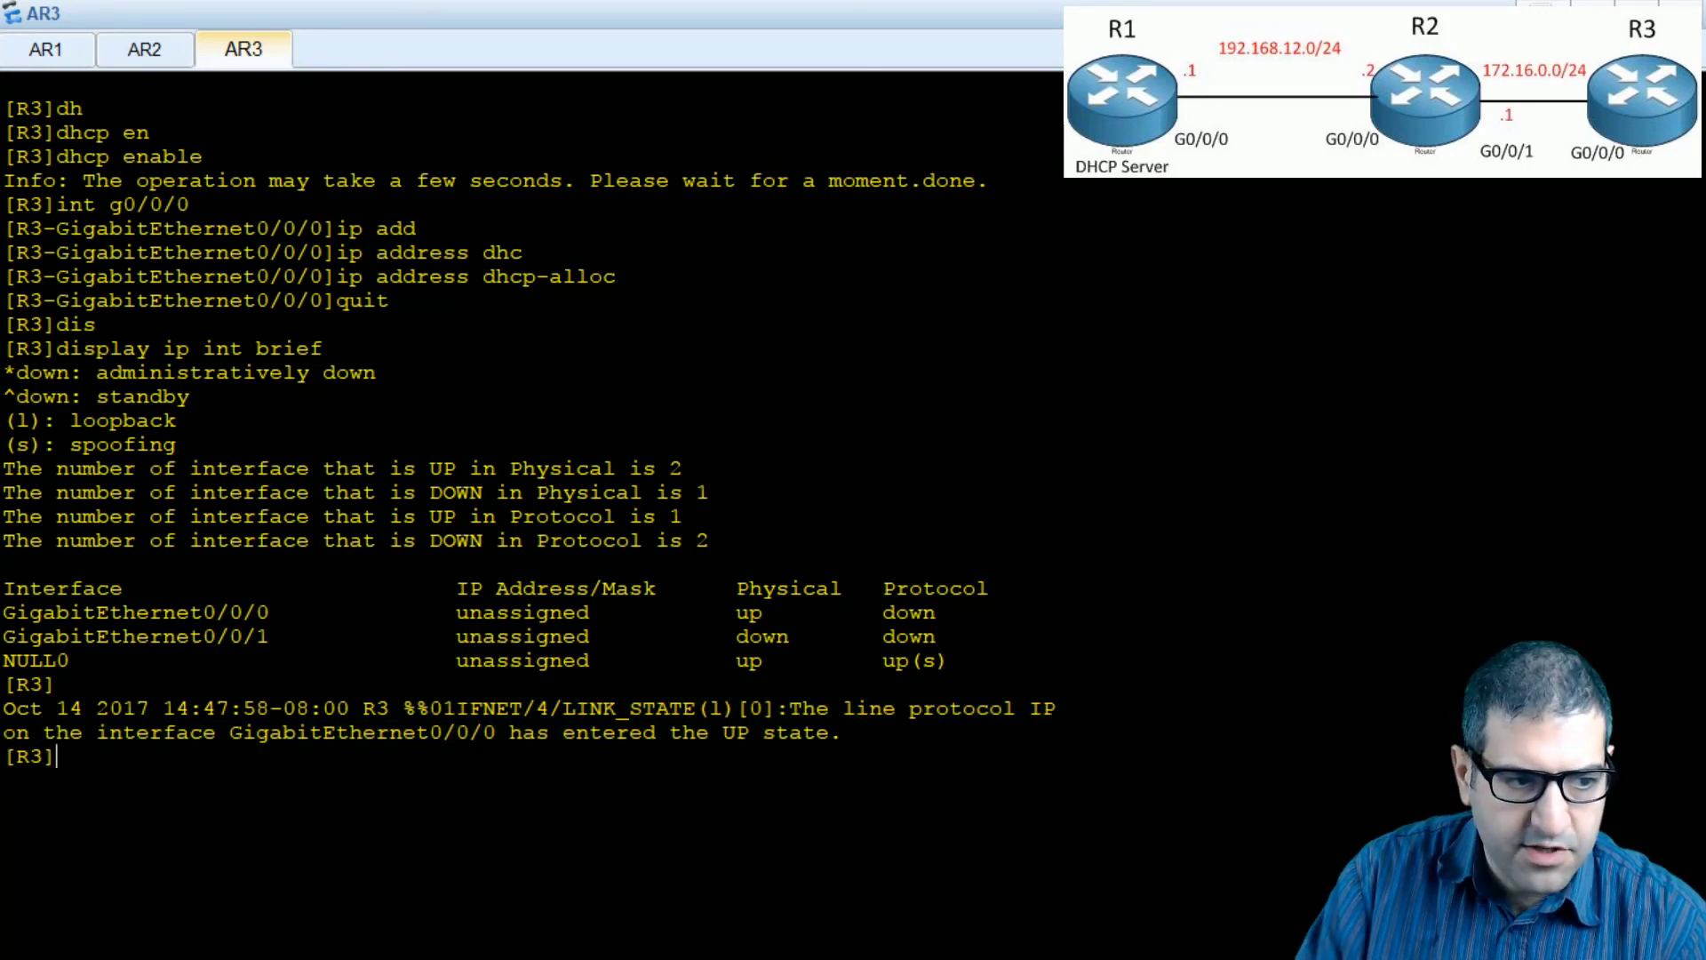
pyautogui.press('Up')
pyautogui.press('Return')
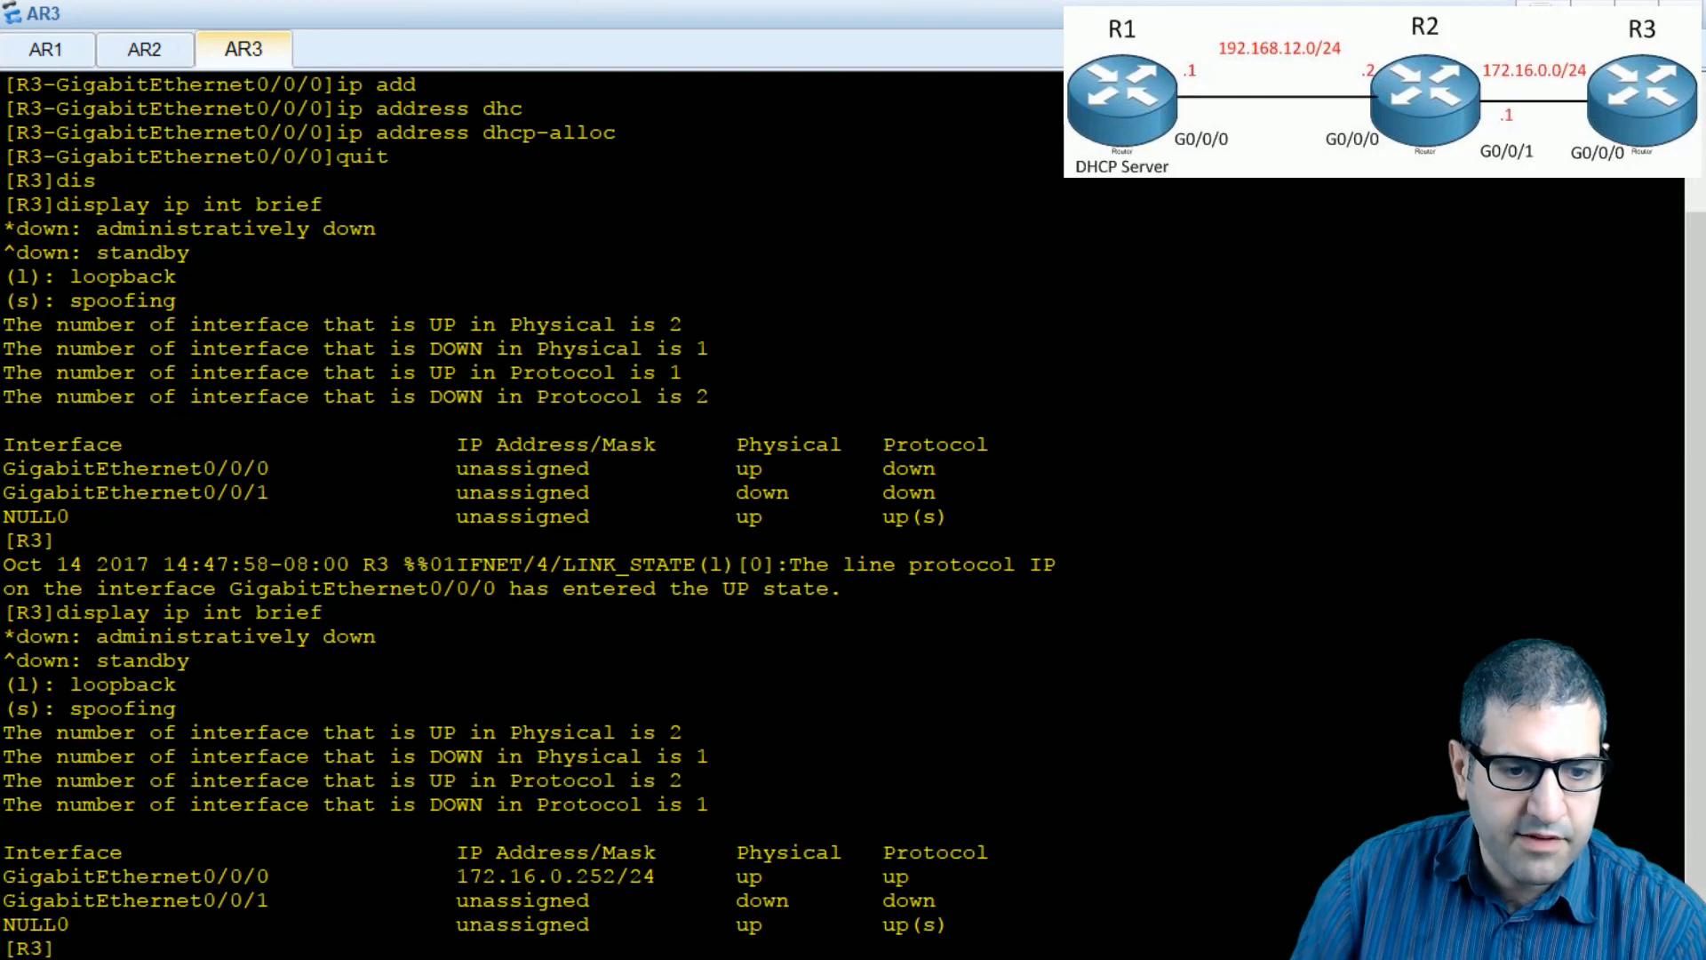
pyautogui.moveTo(176, 877); pyautogui.dragTo(634, 889)
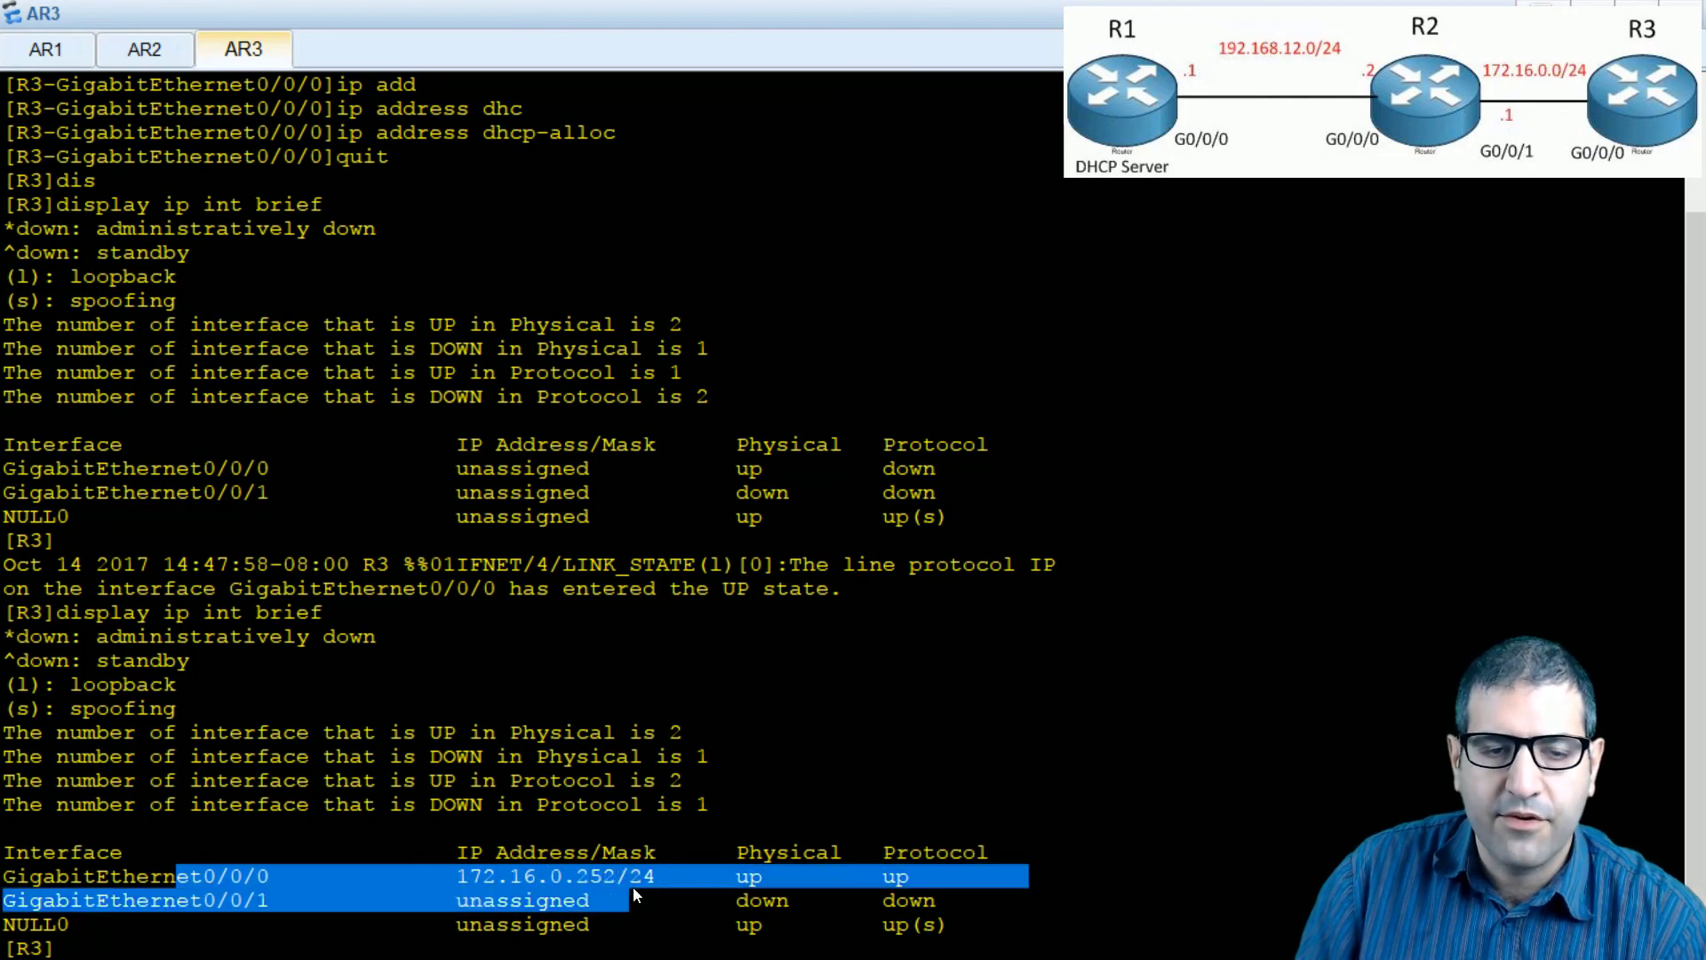
pyautogui.click(871, 655)
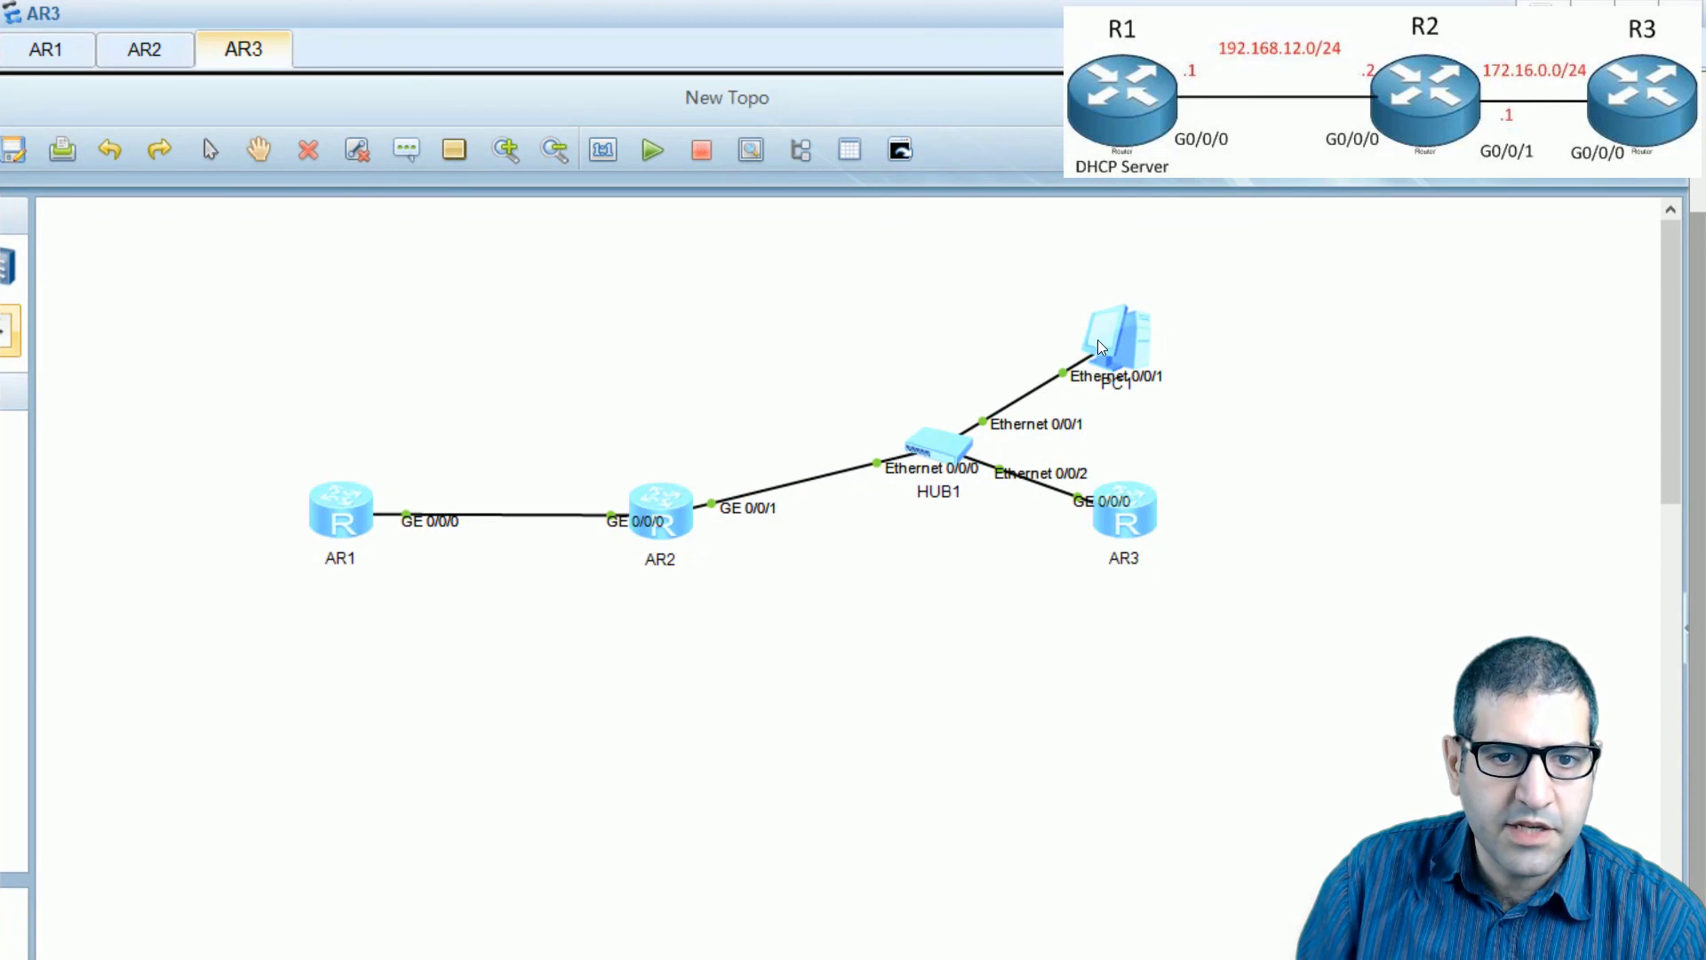
# - Open PC1's settings from the topology and reposition the window to review its IPv4 DHCP configuration
pyautogui.rightClick(1123, 331)
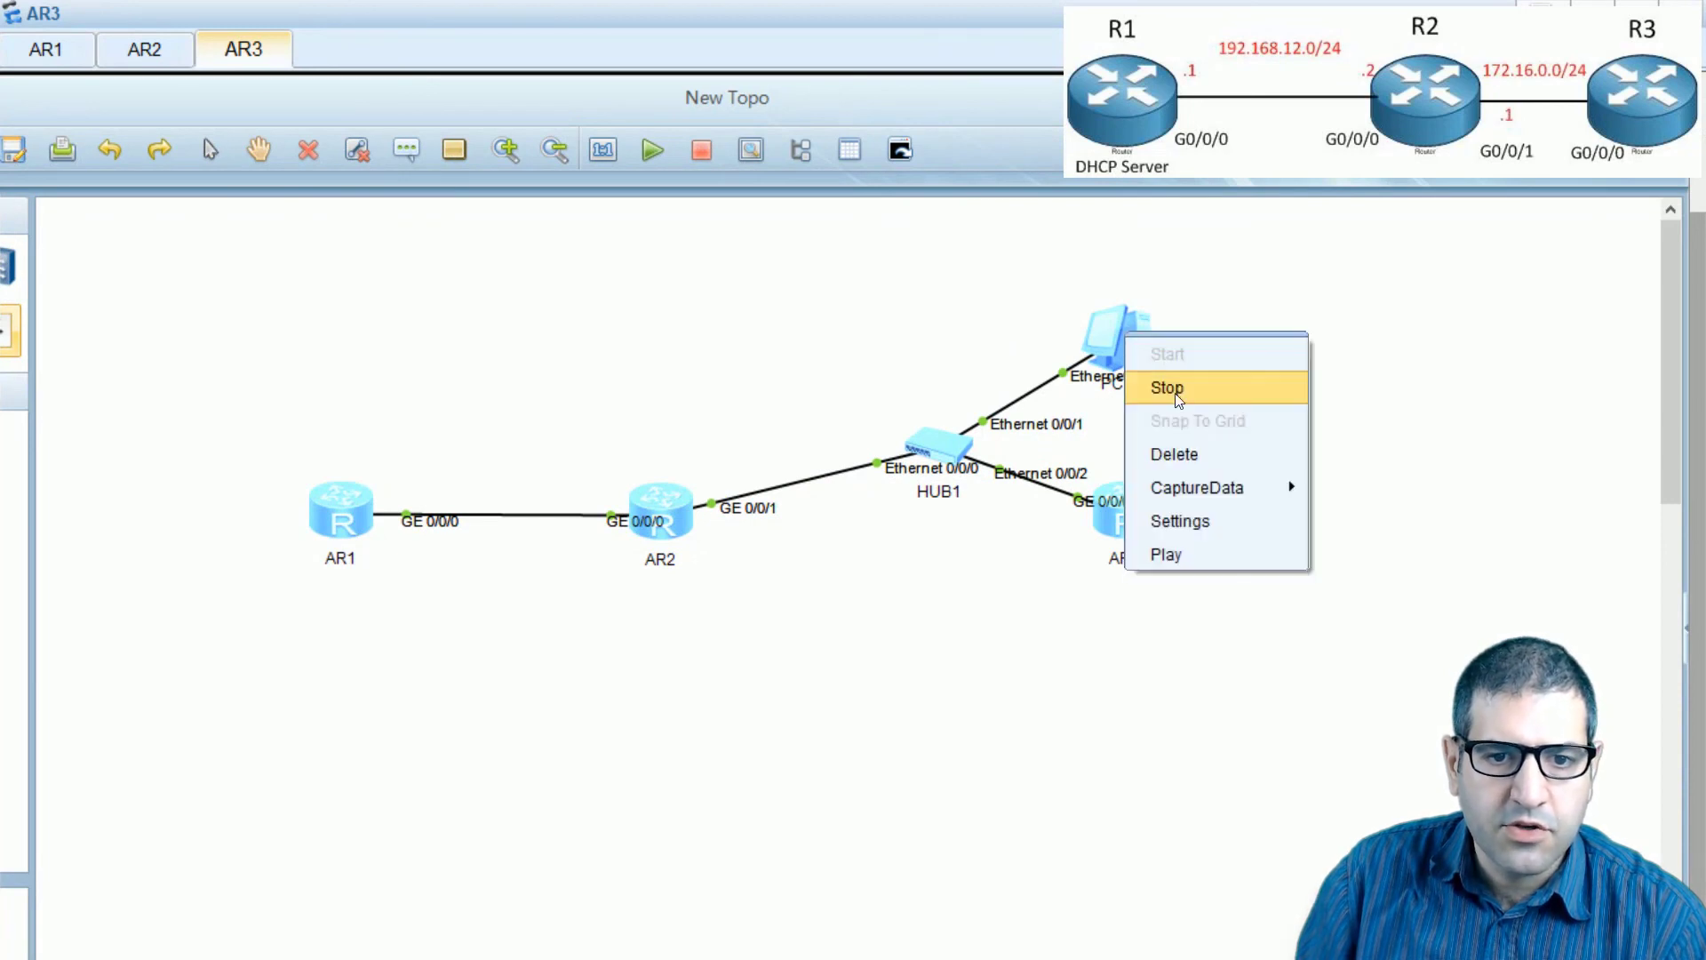
pyautogui.click(1187, 525)
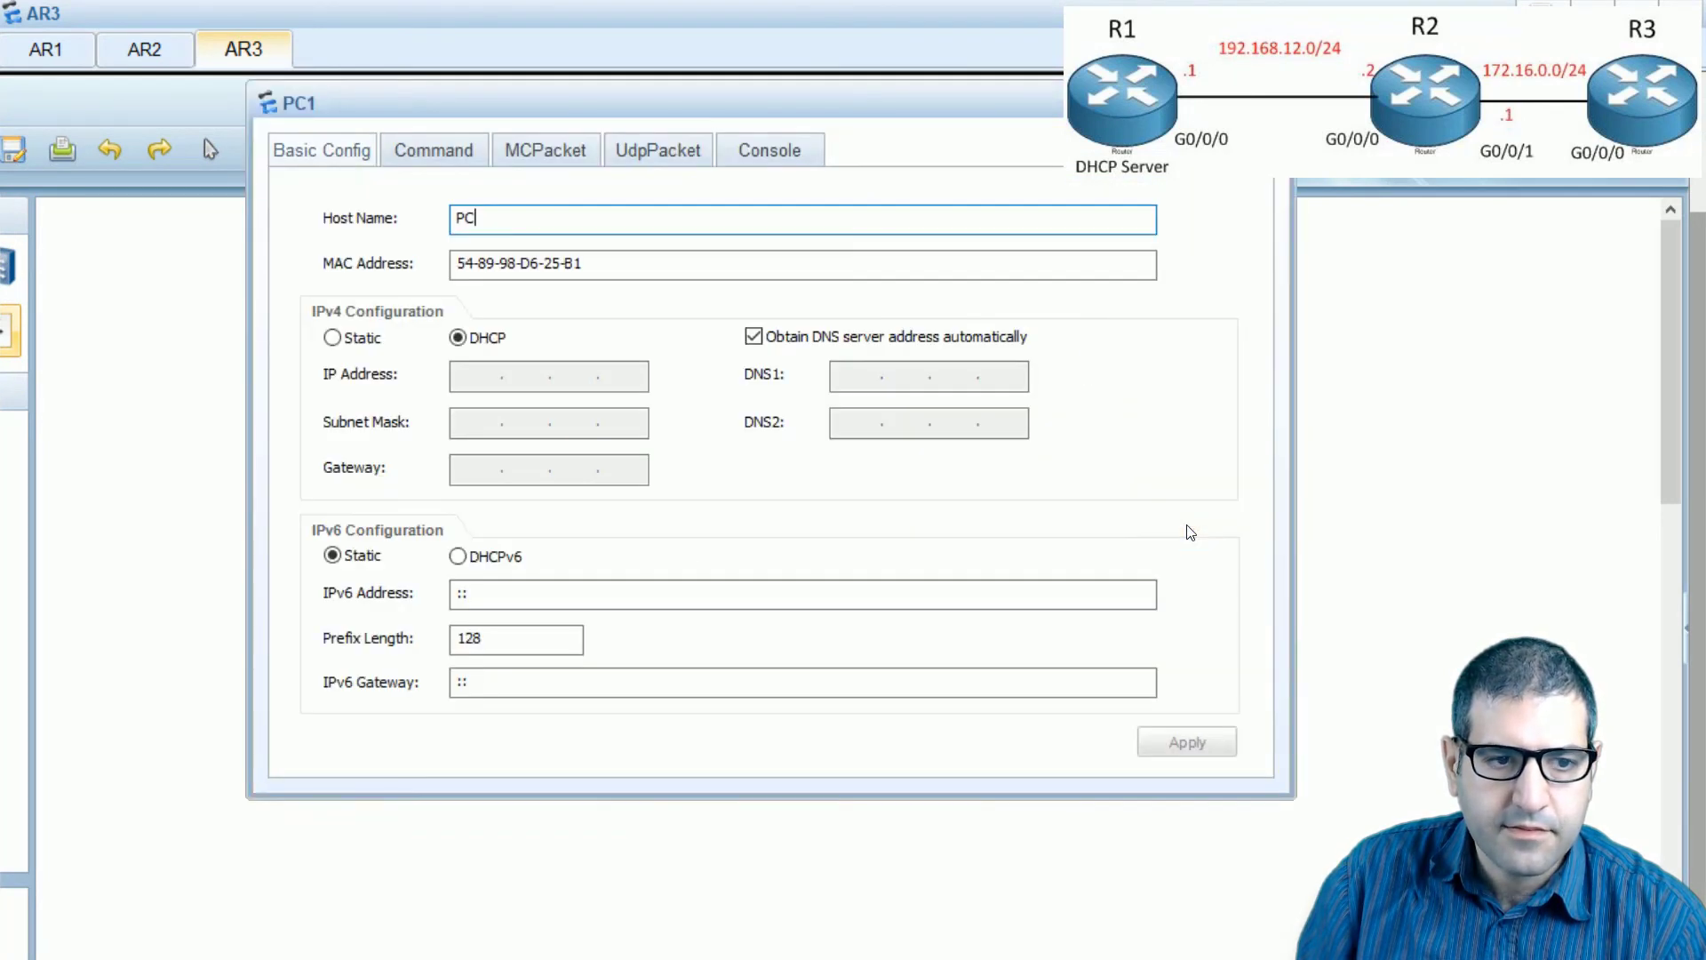
pyautogui.moveTo(812, 97); pyautogui.dragTo(1065, 601)
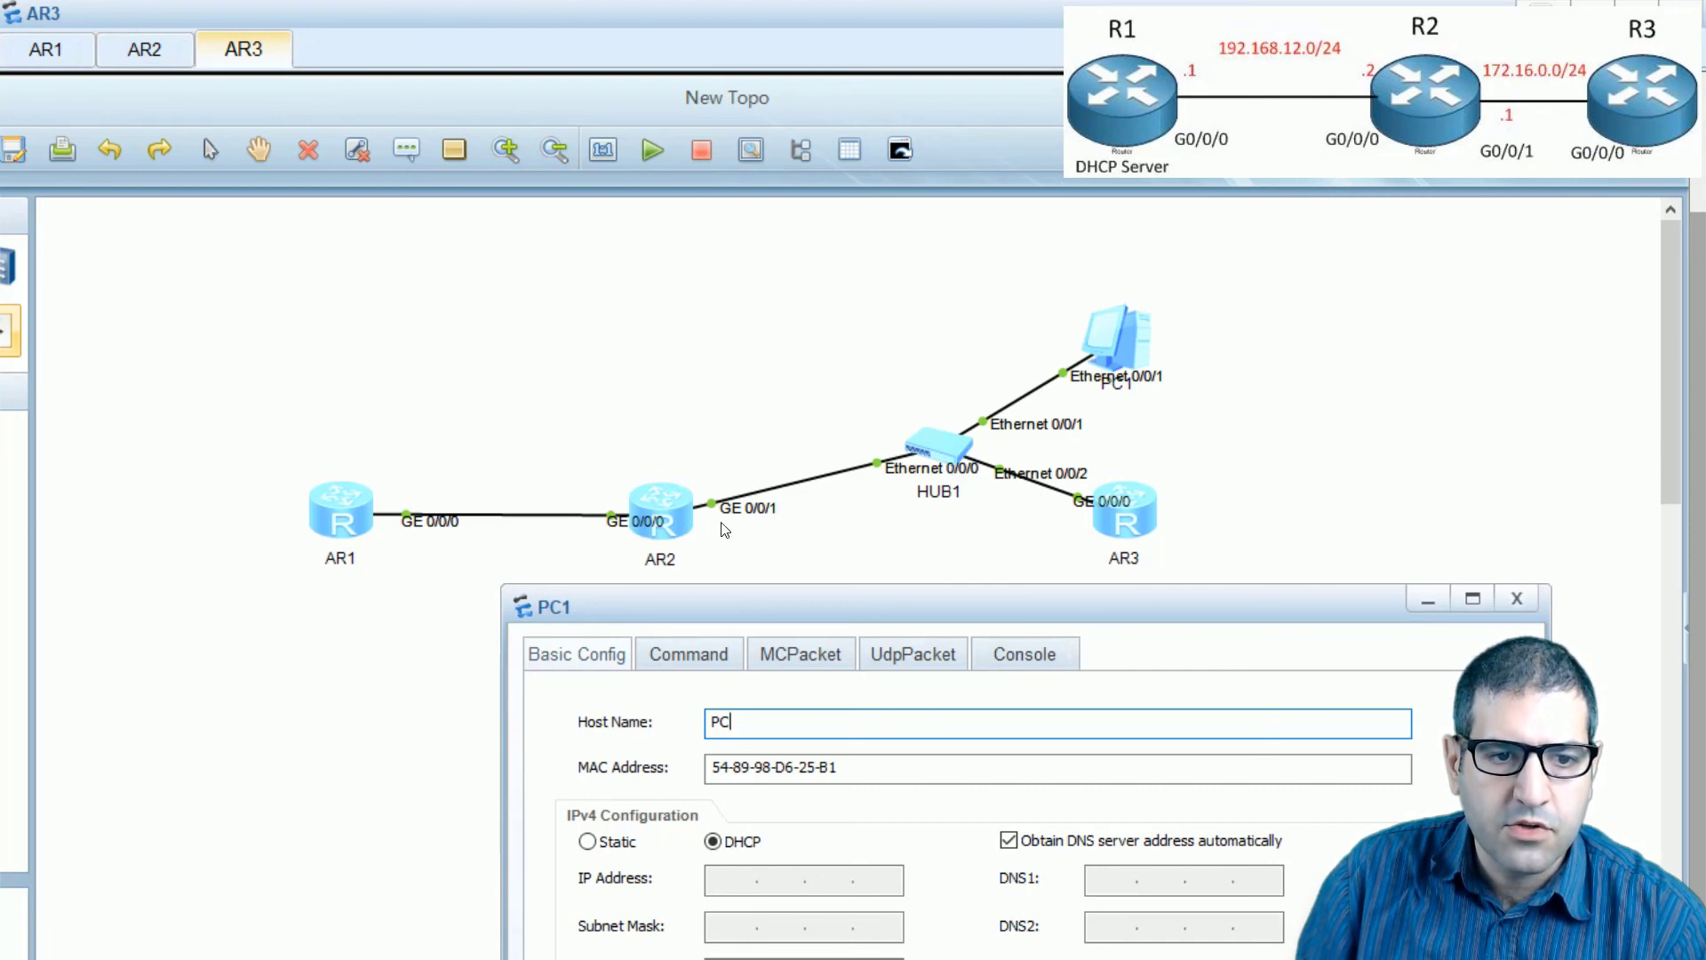
pyautogui.moveTo(1158, 600); pyautogui.dragTo(1116, 249)
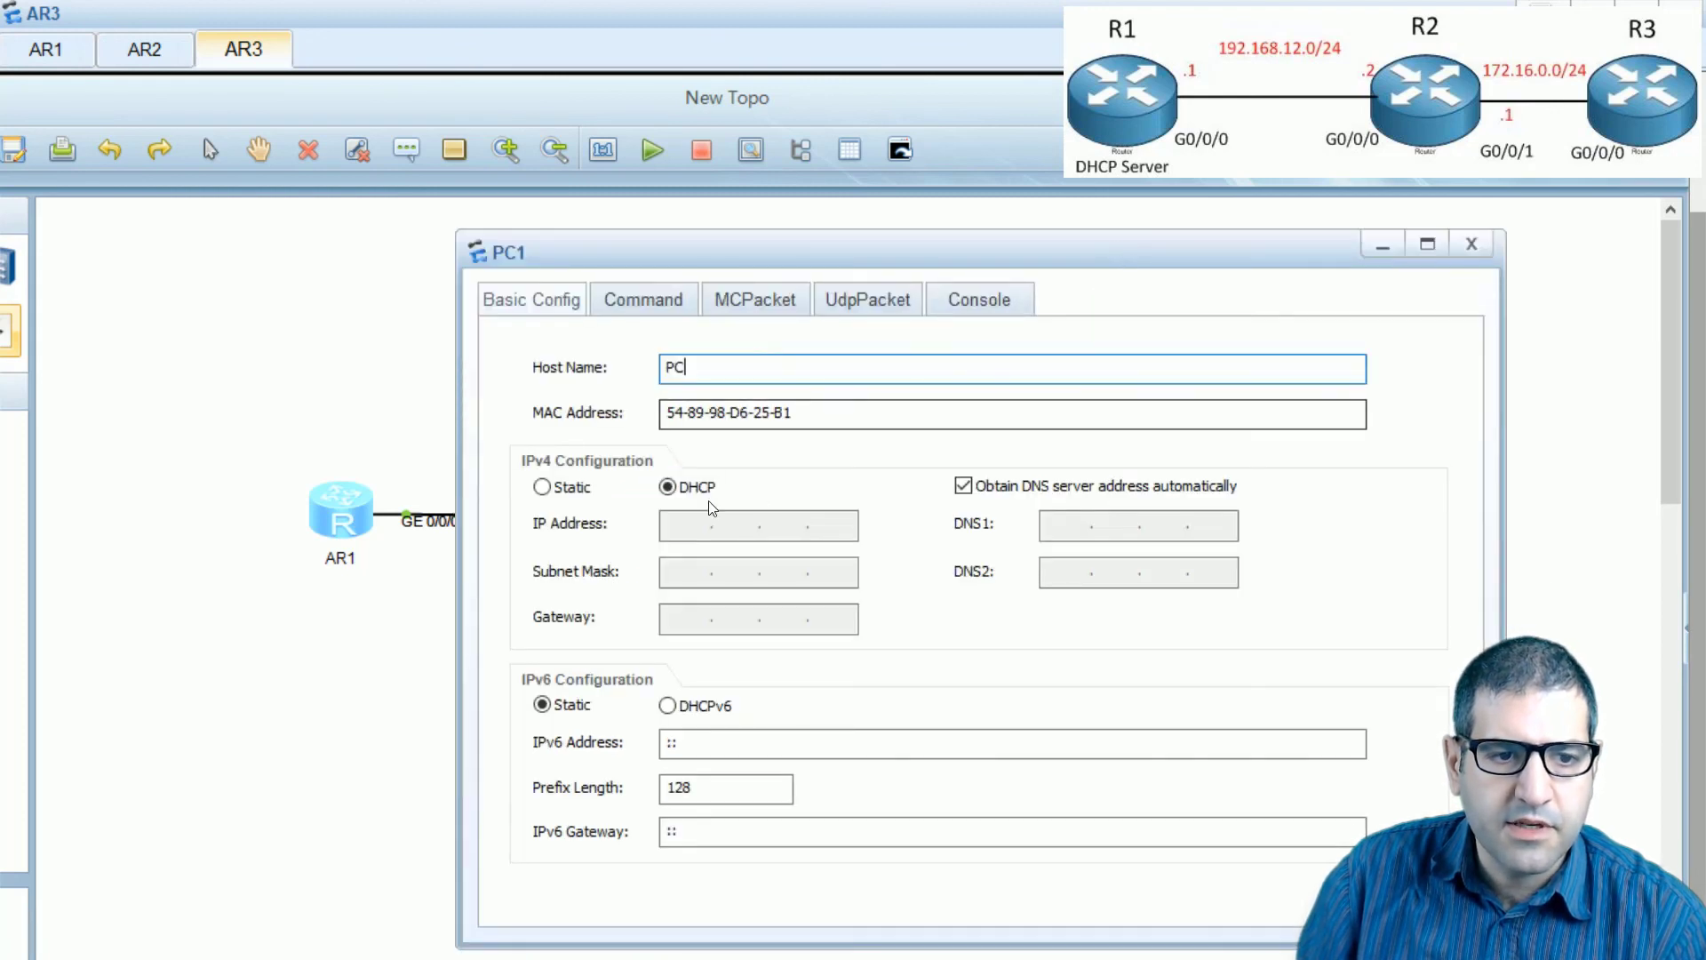
# - In PC1's command line, run ipconfig /release to release its DHCP address
pyautogui.click(656, 302)
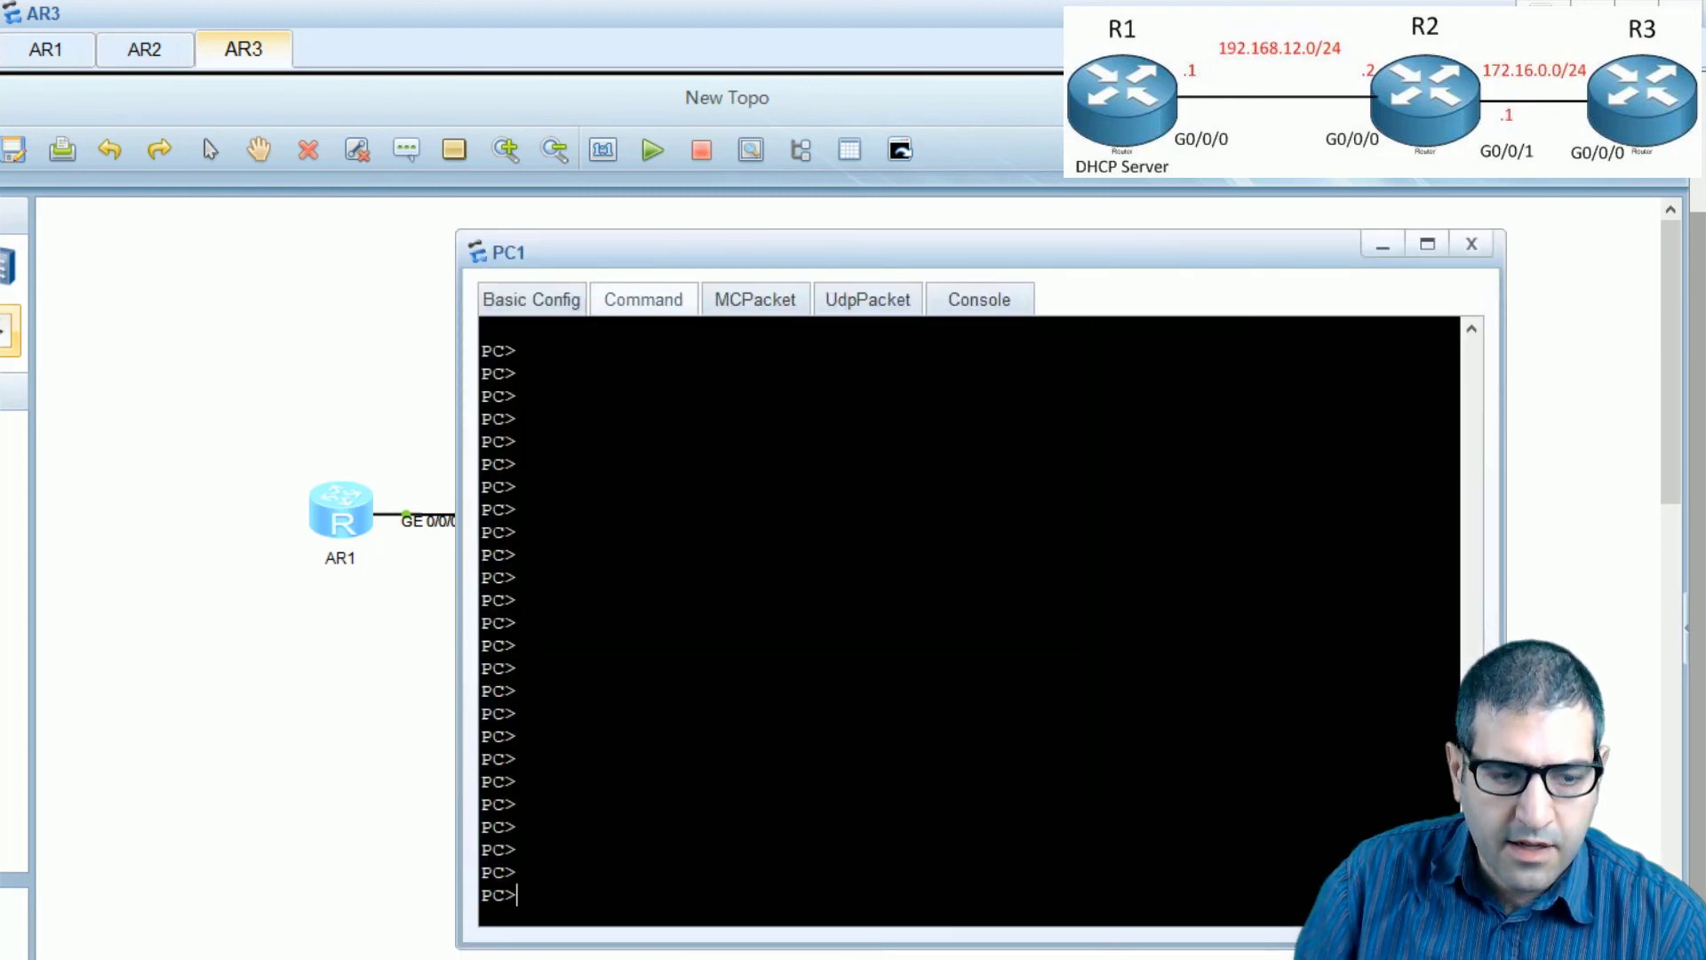
pyautogui.write('ipc')
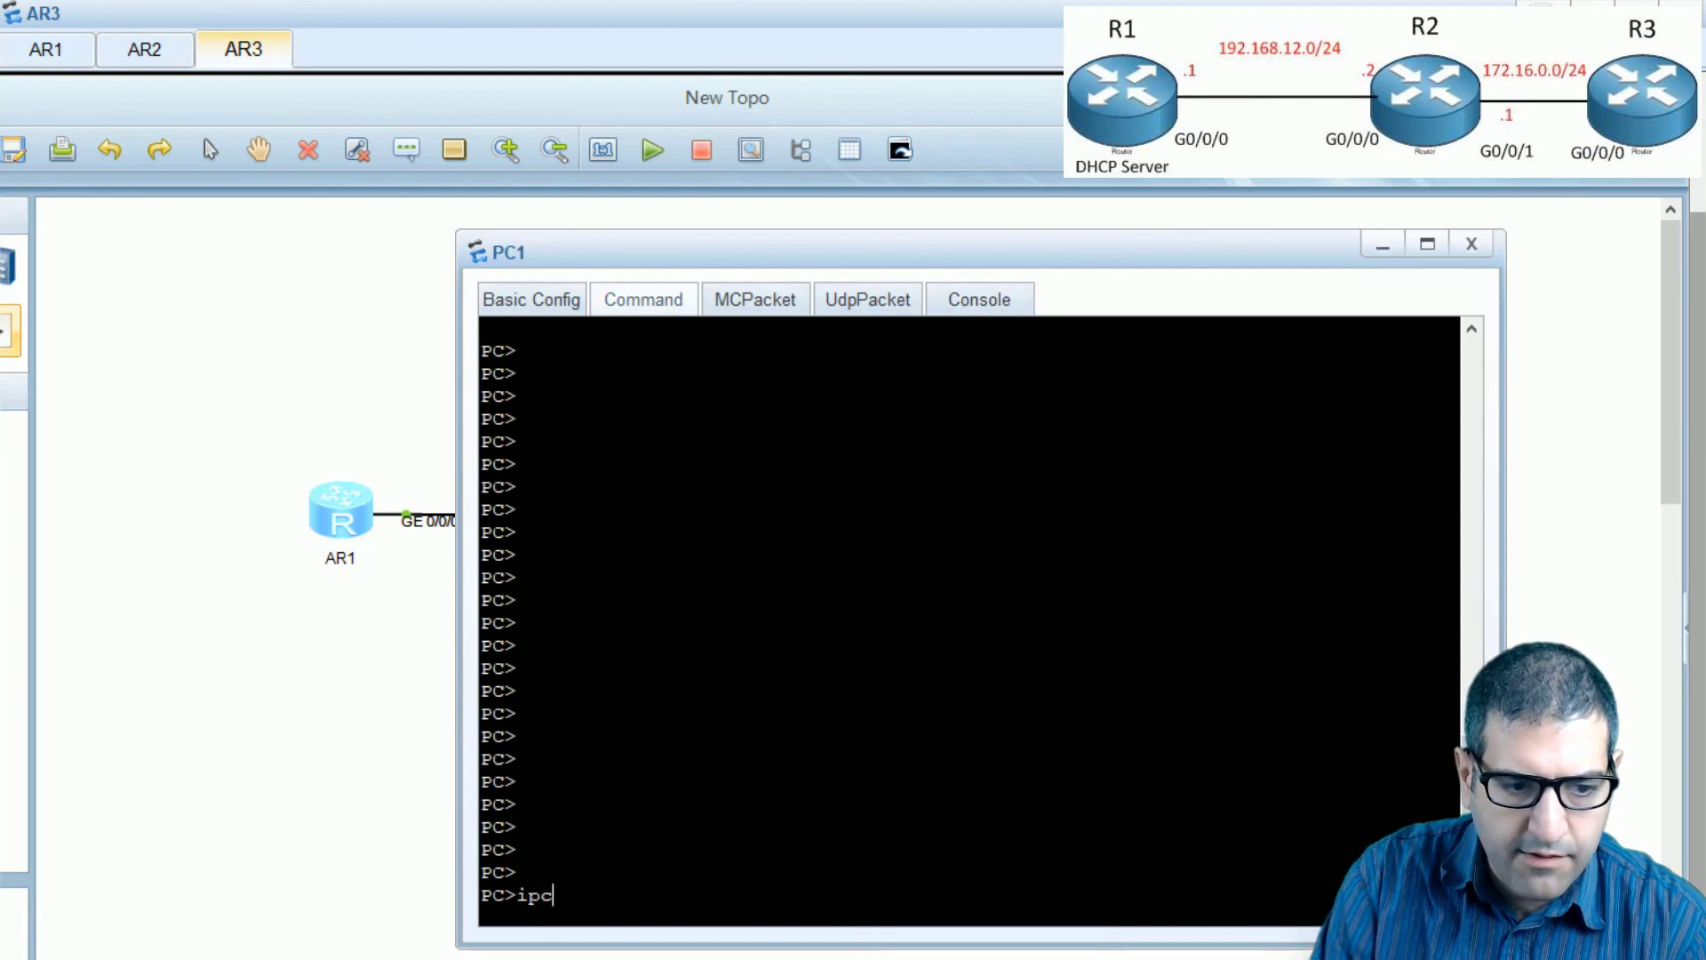
pyautogui.write('po')
pyautogui.press('BackSpace')
pyautogui.press('BackSpace')
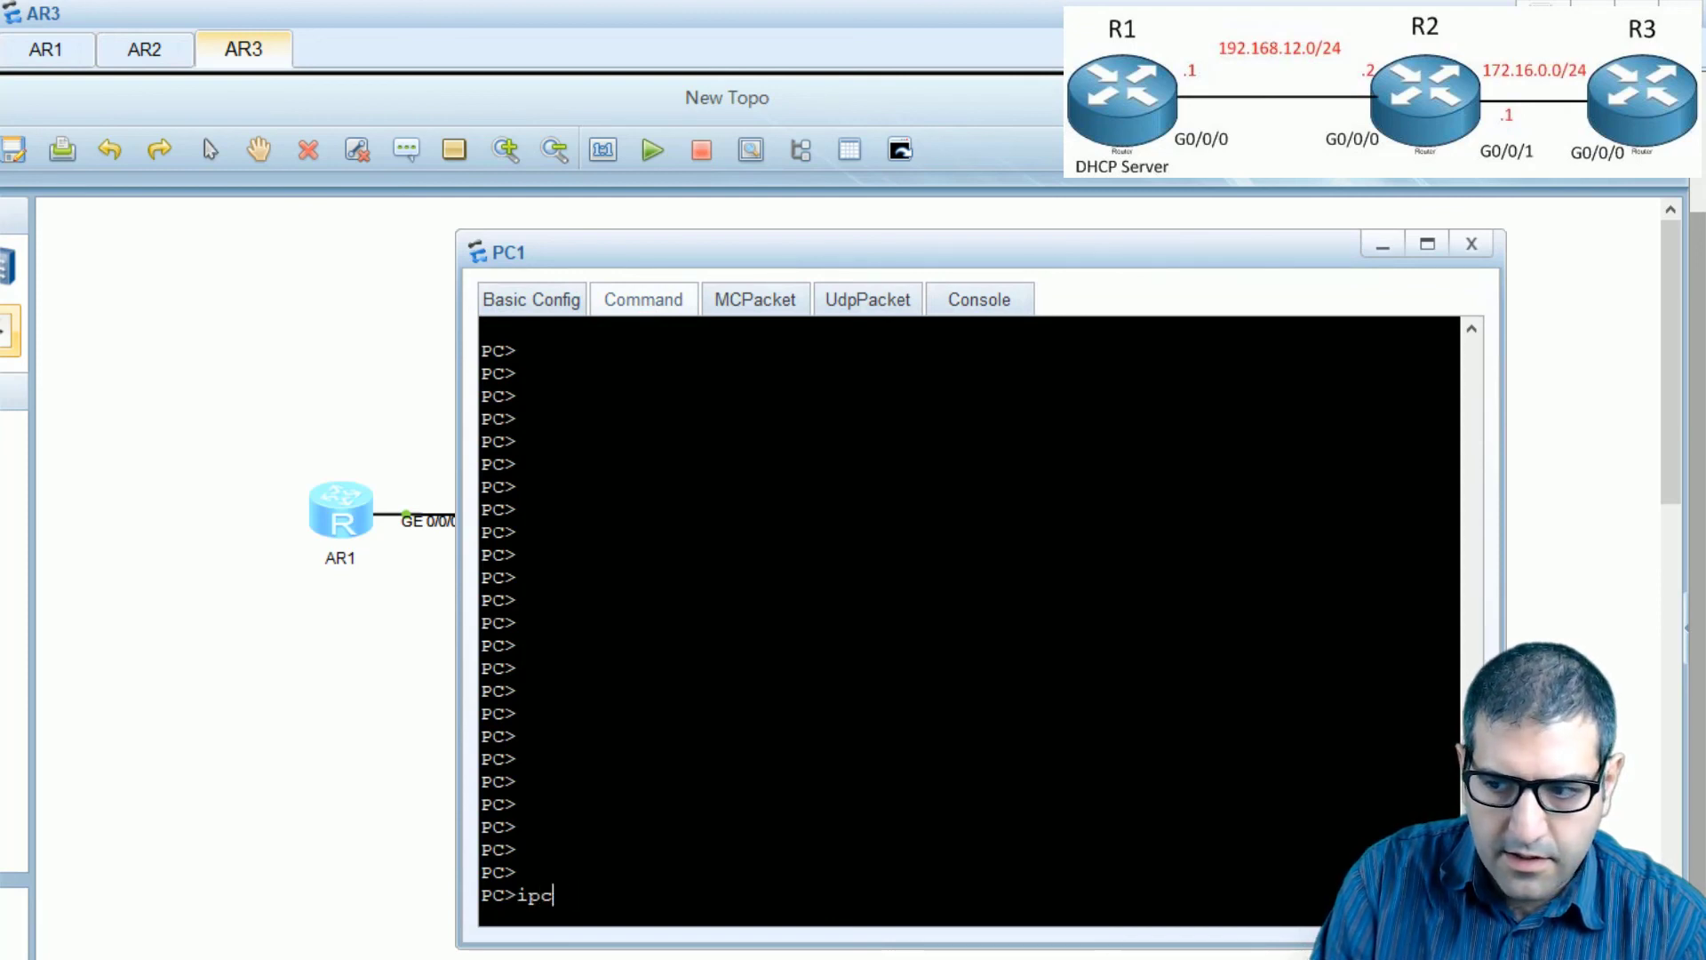
pyautogui.write('onfig')
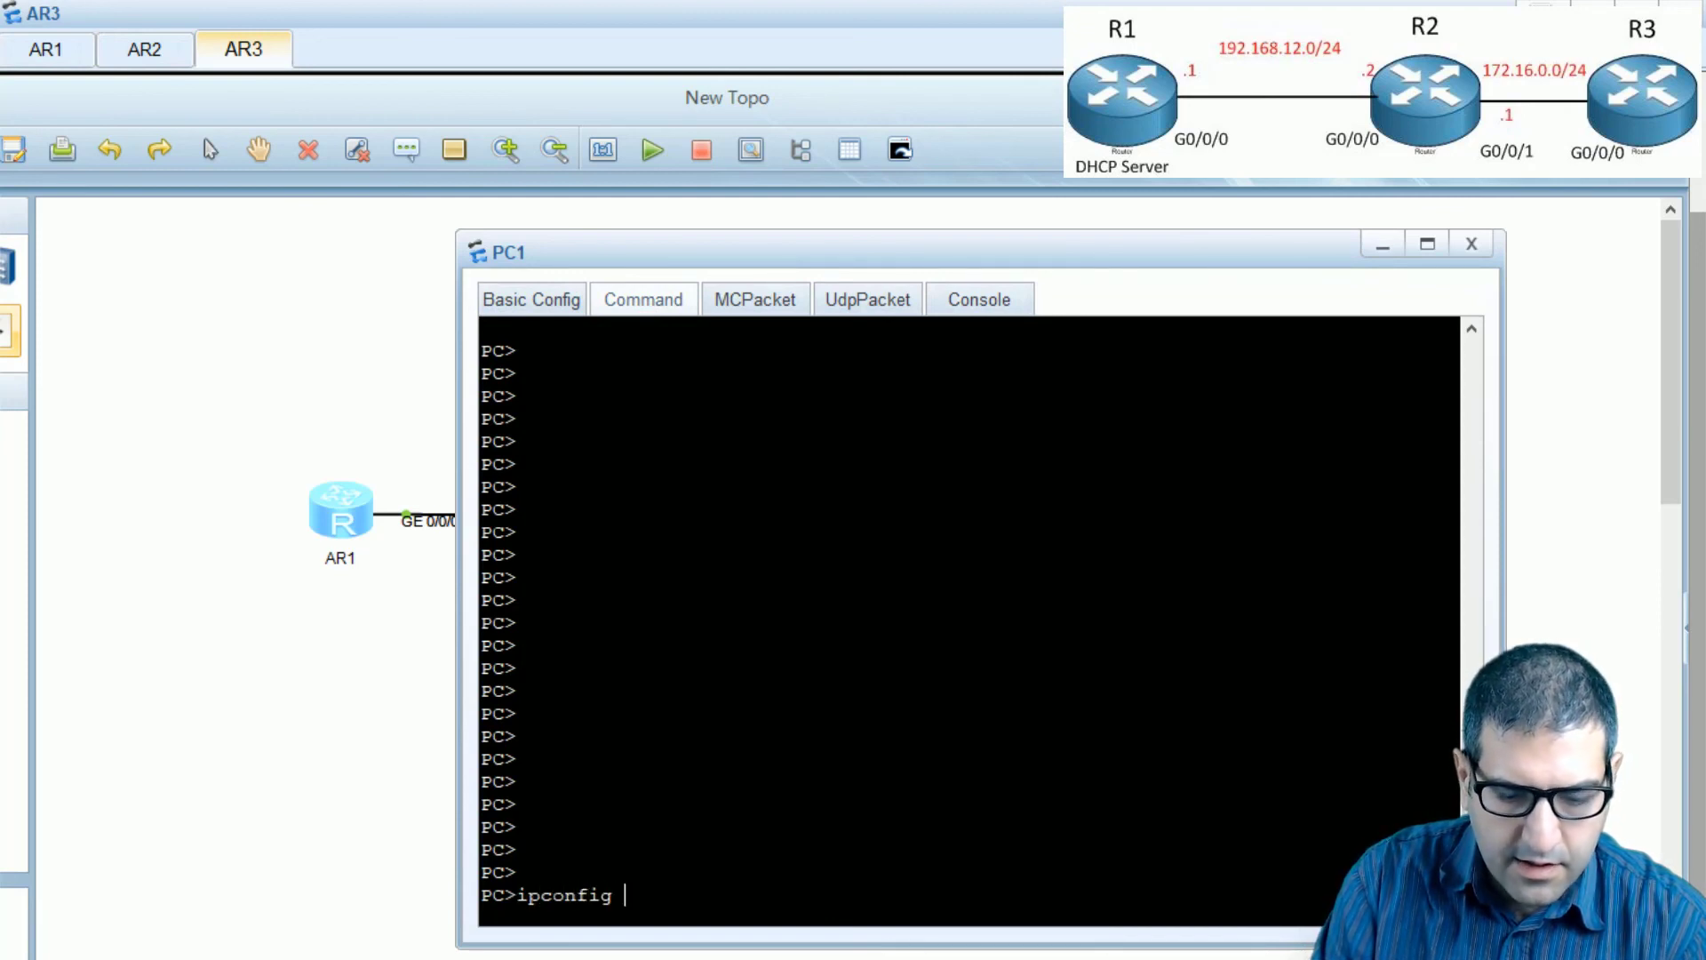
pyautogui.write(' /release')
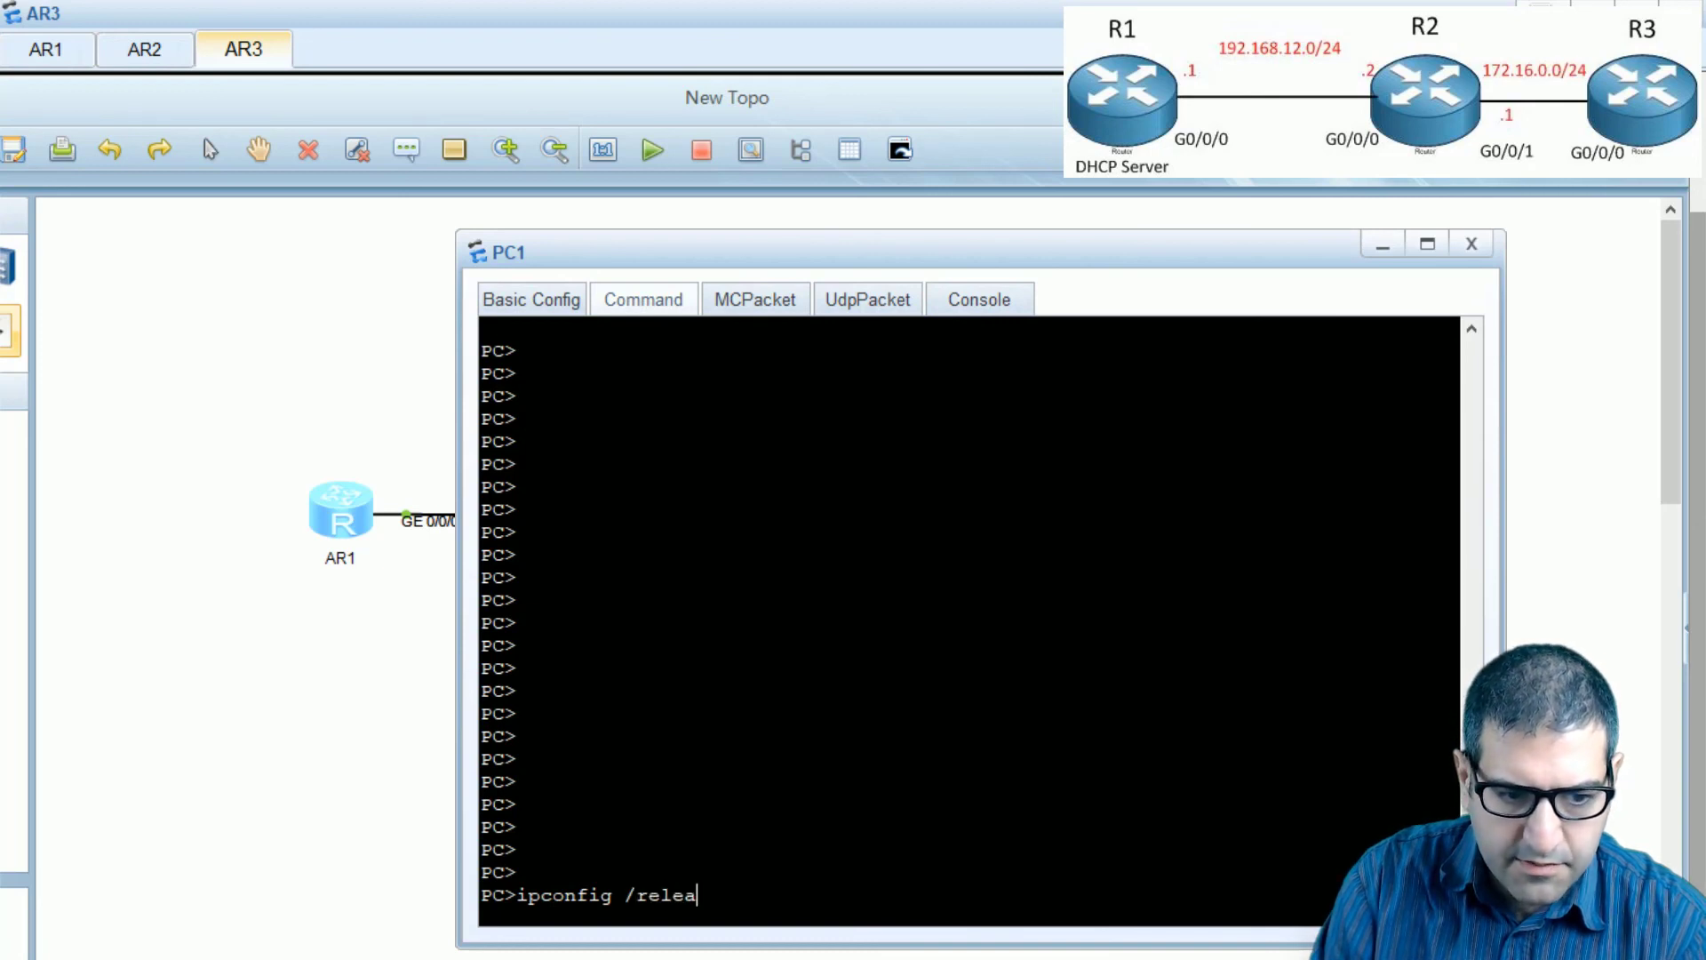
pyautogui.press('Return')
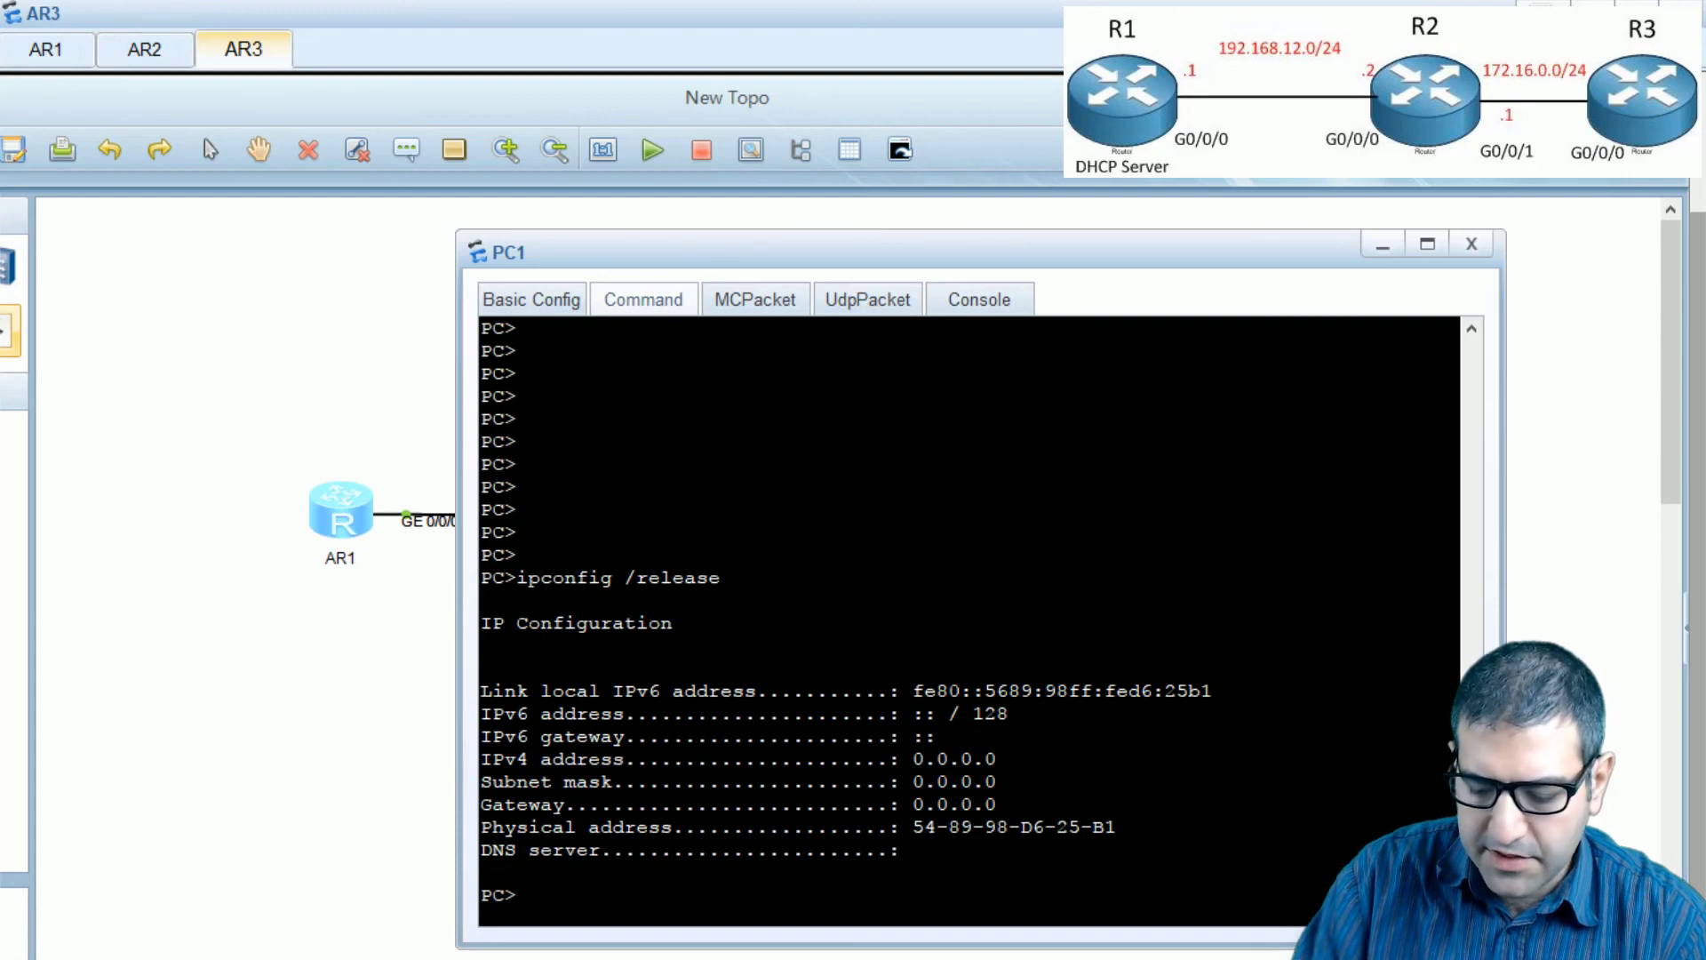
# - Run ipconfig /renew on PC1 to request a new address from the DHCP server
pyautogui.press('Up')
pyautogui.press('BackSpace')
pyautogui.press('BackSpace')
pyautogui.press('BackSpace')
pyautogui.press('BackSpace')
pyautogui.press('BackSpace')
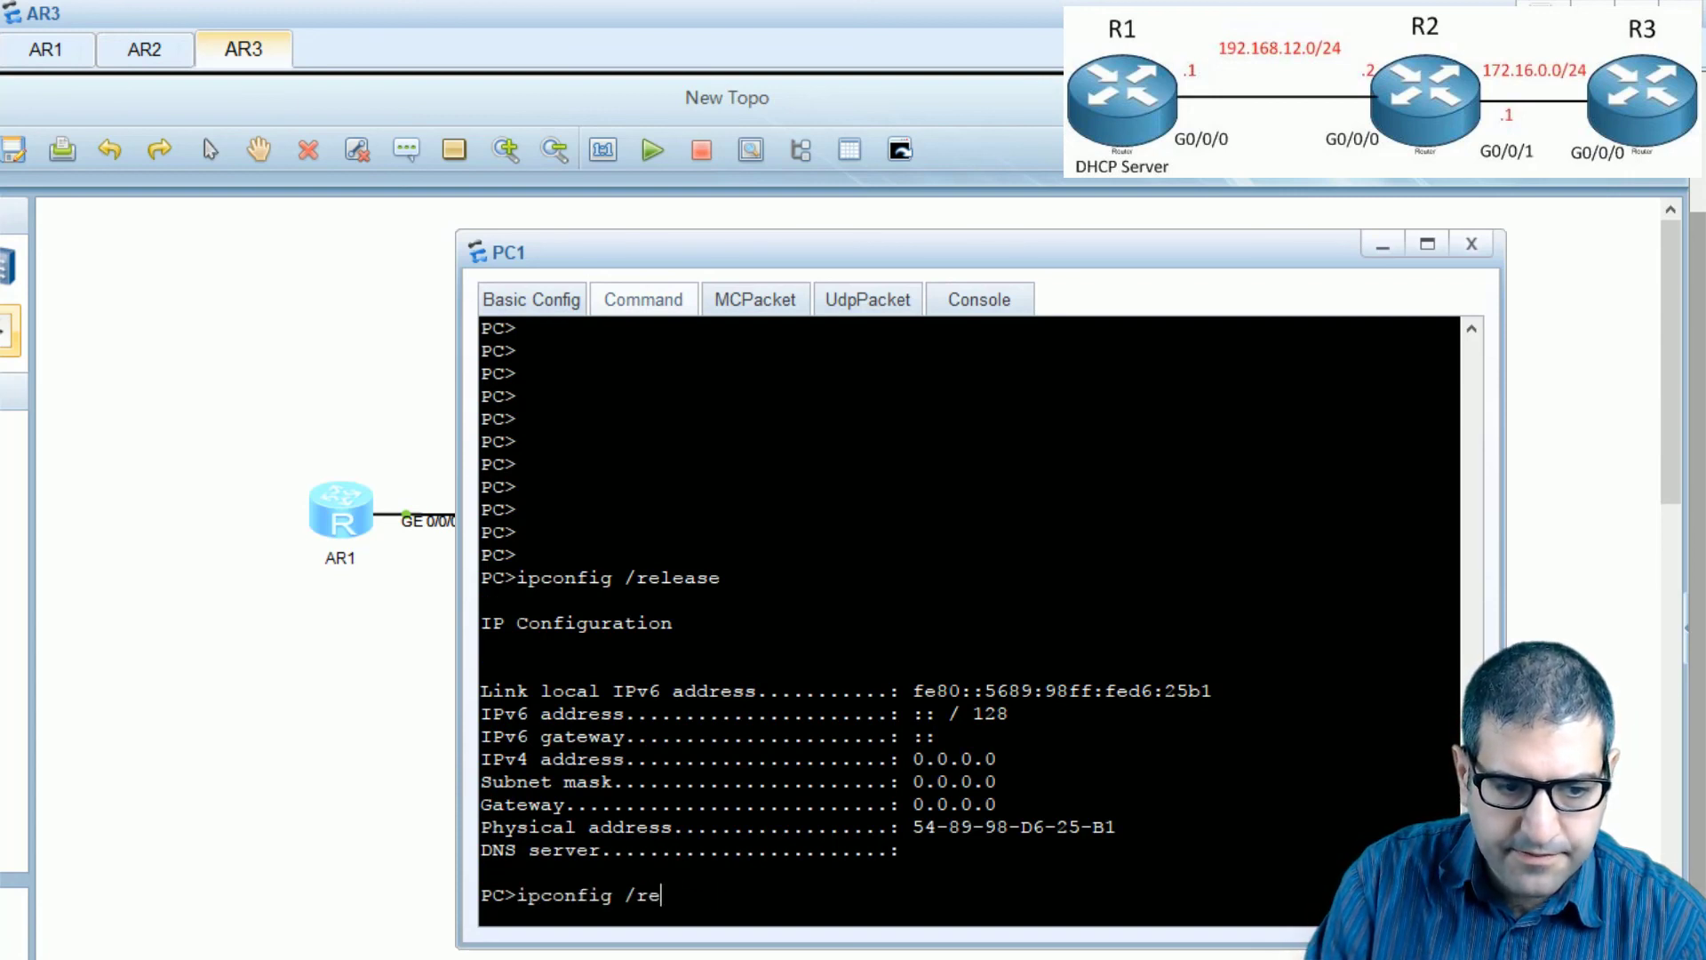
pyautogui.write('new')
pyautogui.press('Return')
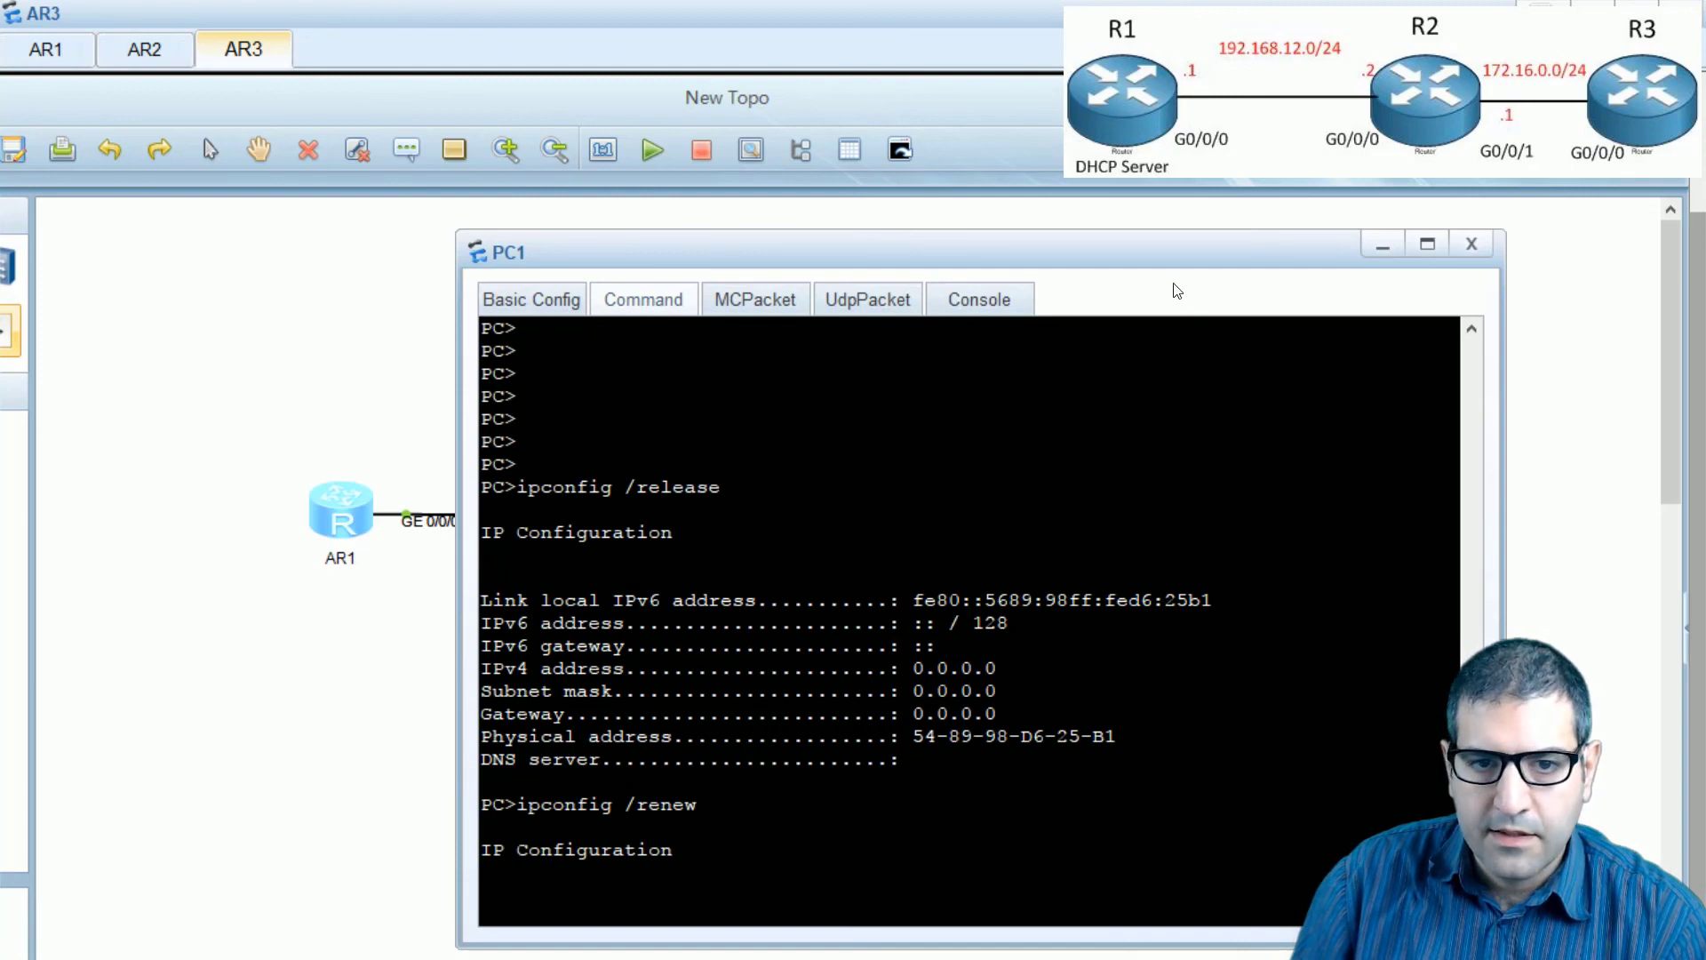
# - Reposition PC1's window and examine the renewed IPv4 address, subnet mask, gateway and DNS server
pyautogui.moveTo(1155, 253); pyautogui.dragTo(1090, 151)
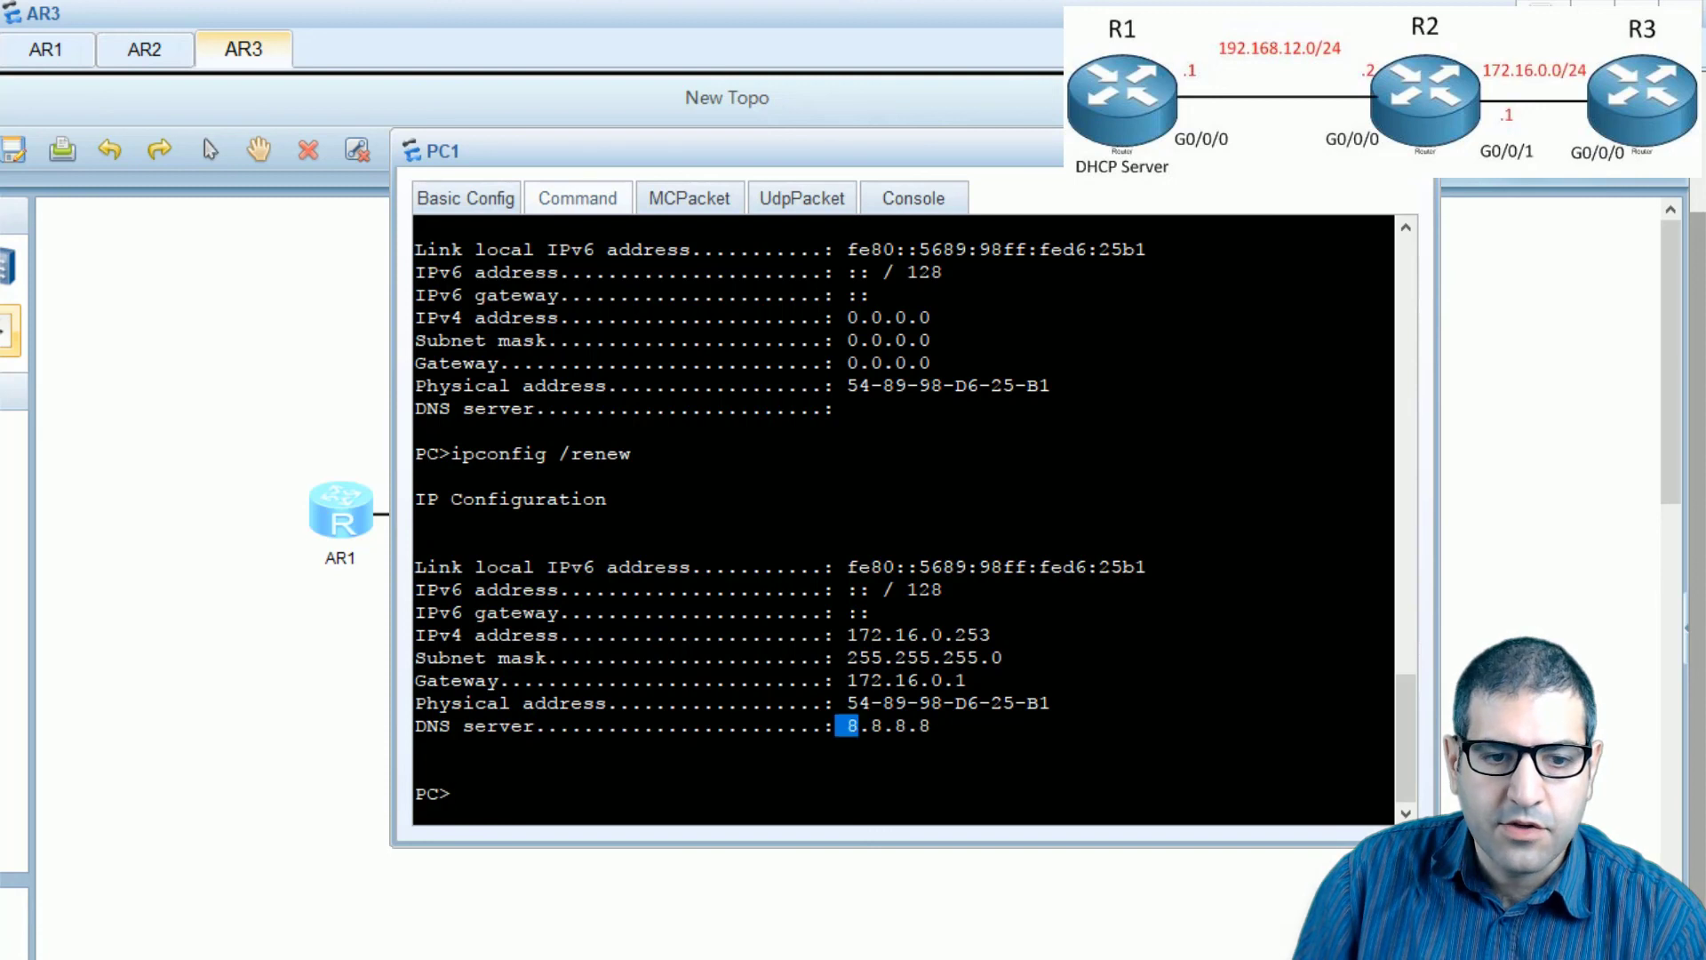
pyautogui.moveTo(849, 634); pyautogui.dragTo(975, 632)
pyautogui.moveTo(857, 655); pyautogui.dragTo(1011, 663)
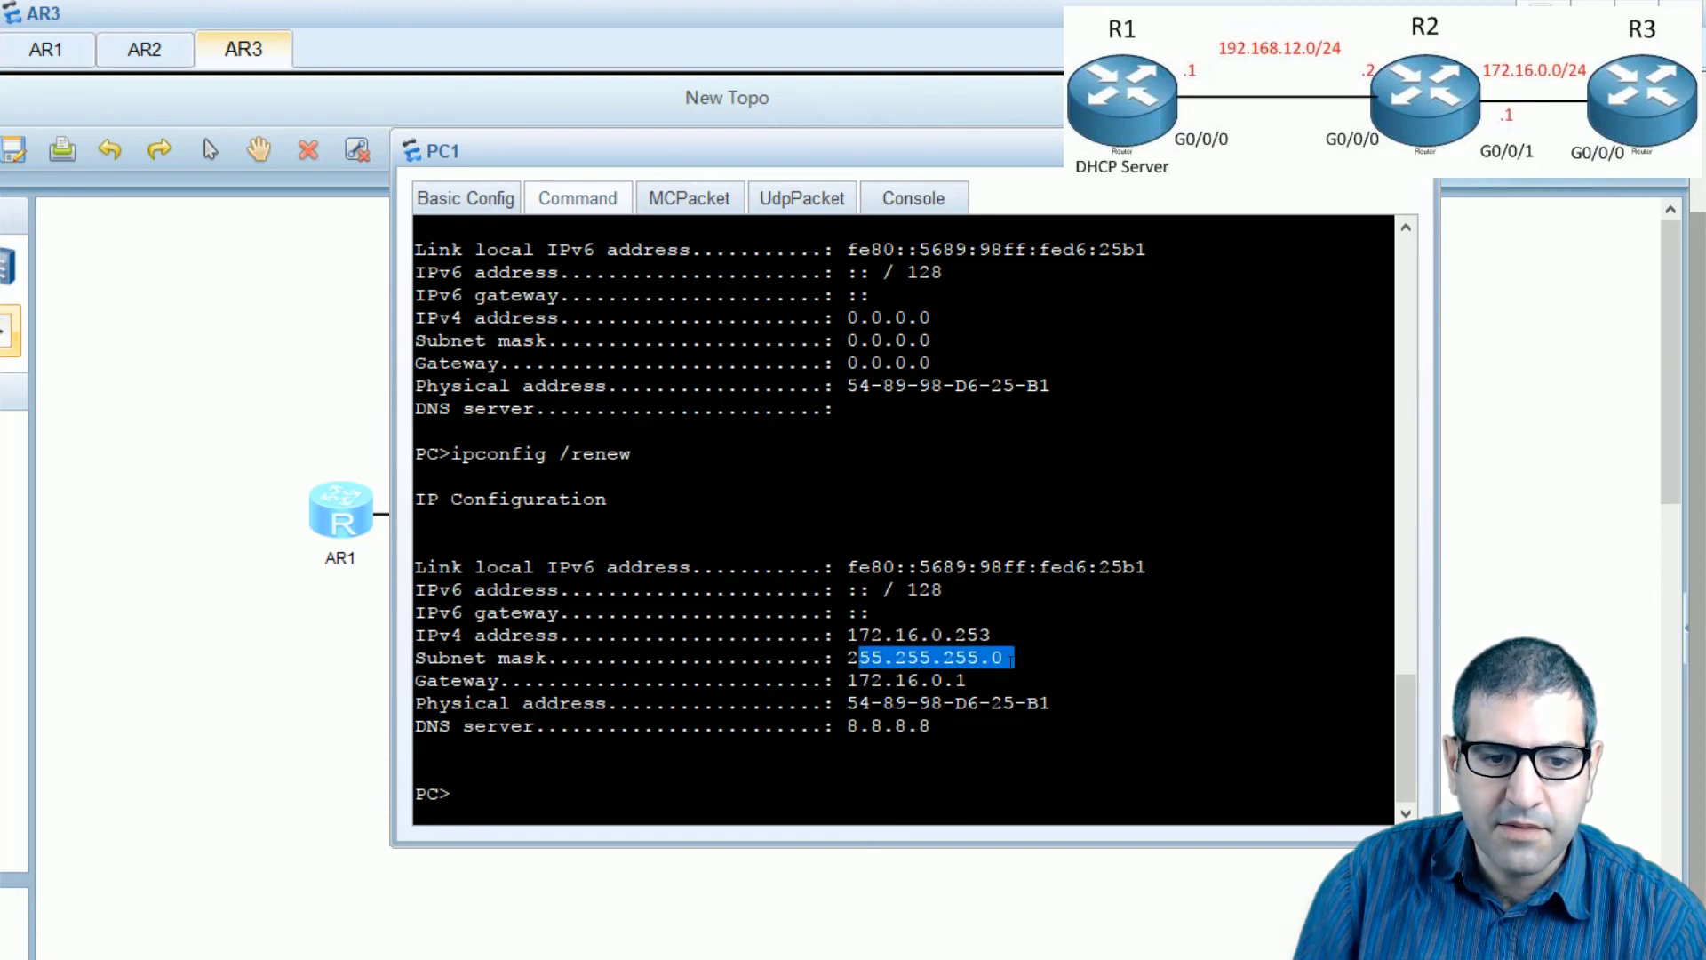
pyautogui.moveTo(849, 679); pyautogui.dragTo(849, 725)
pyautogui.click(1089, 727)
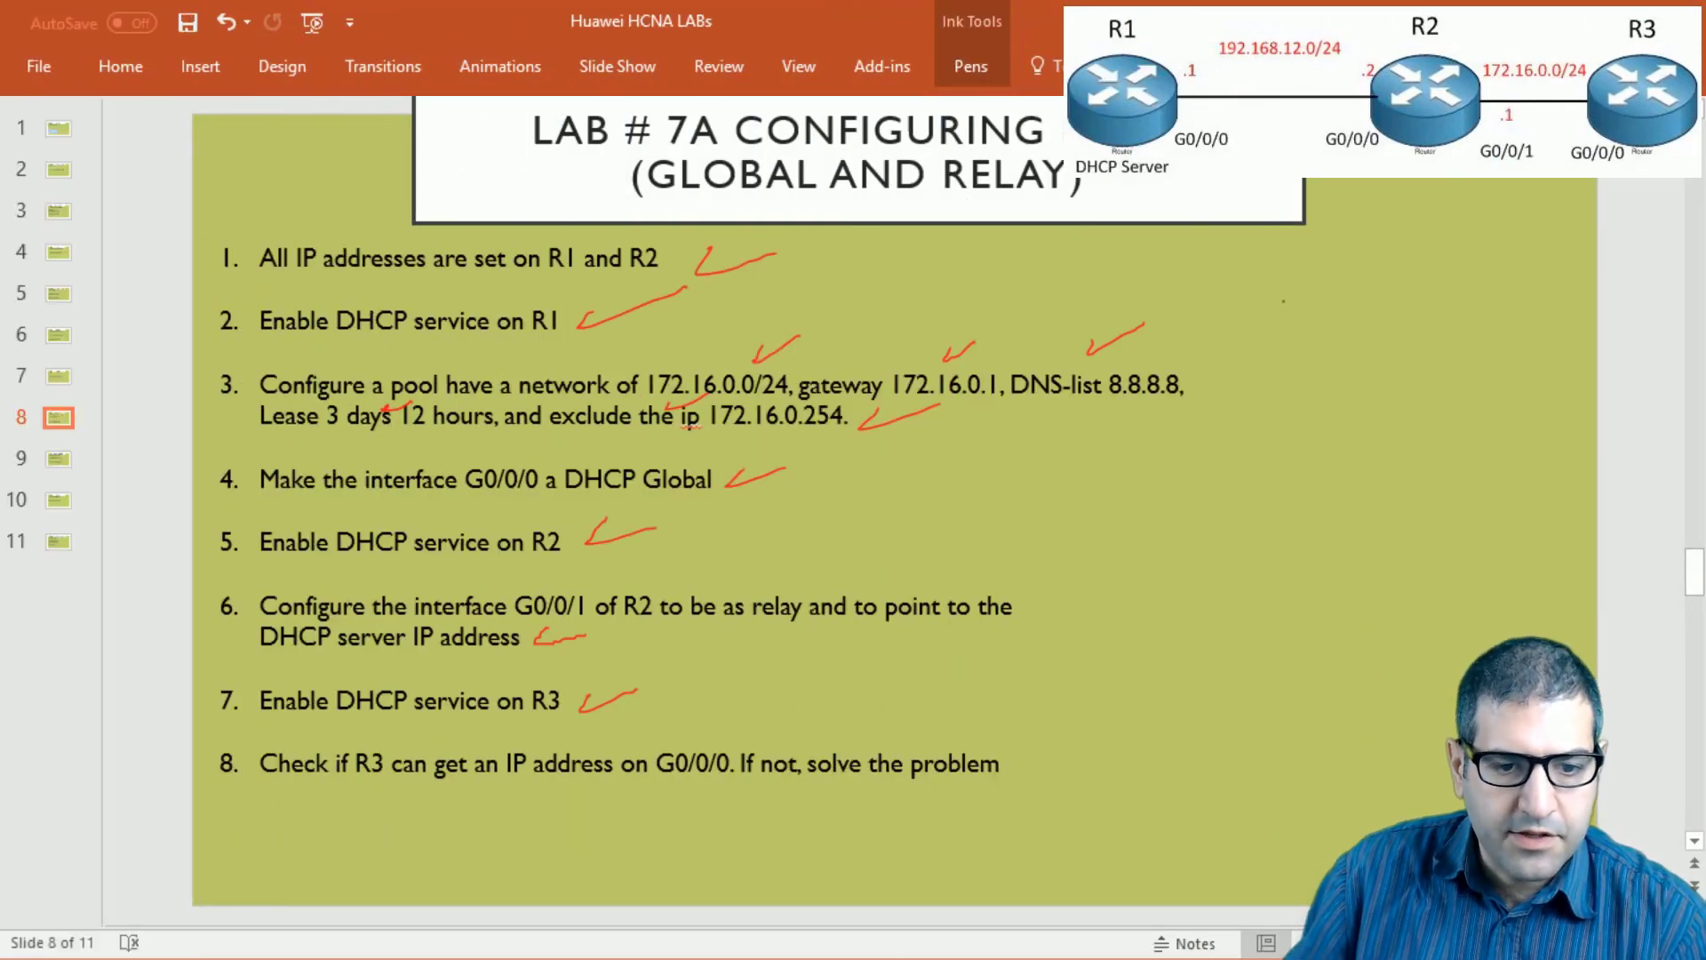
# - Switch to the PowerPoint lab slide and draw a red ink check mark after task 8, R3's IP address check
pyautogui.moveTo(1031, 752); pyautogui.dragTo(1091, 733)
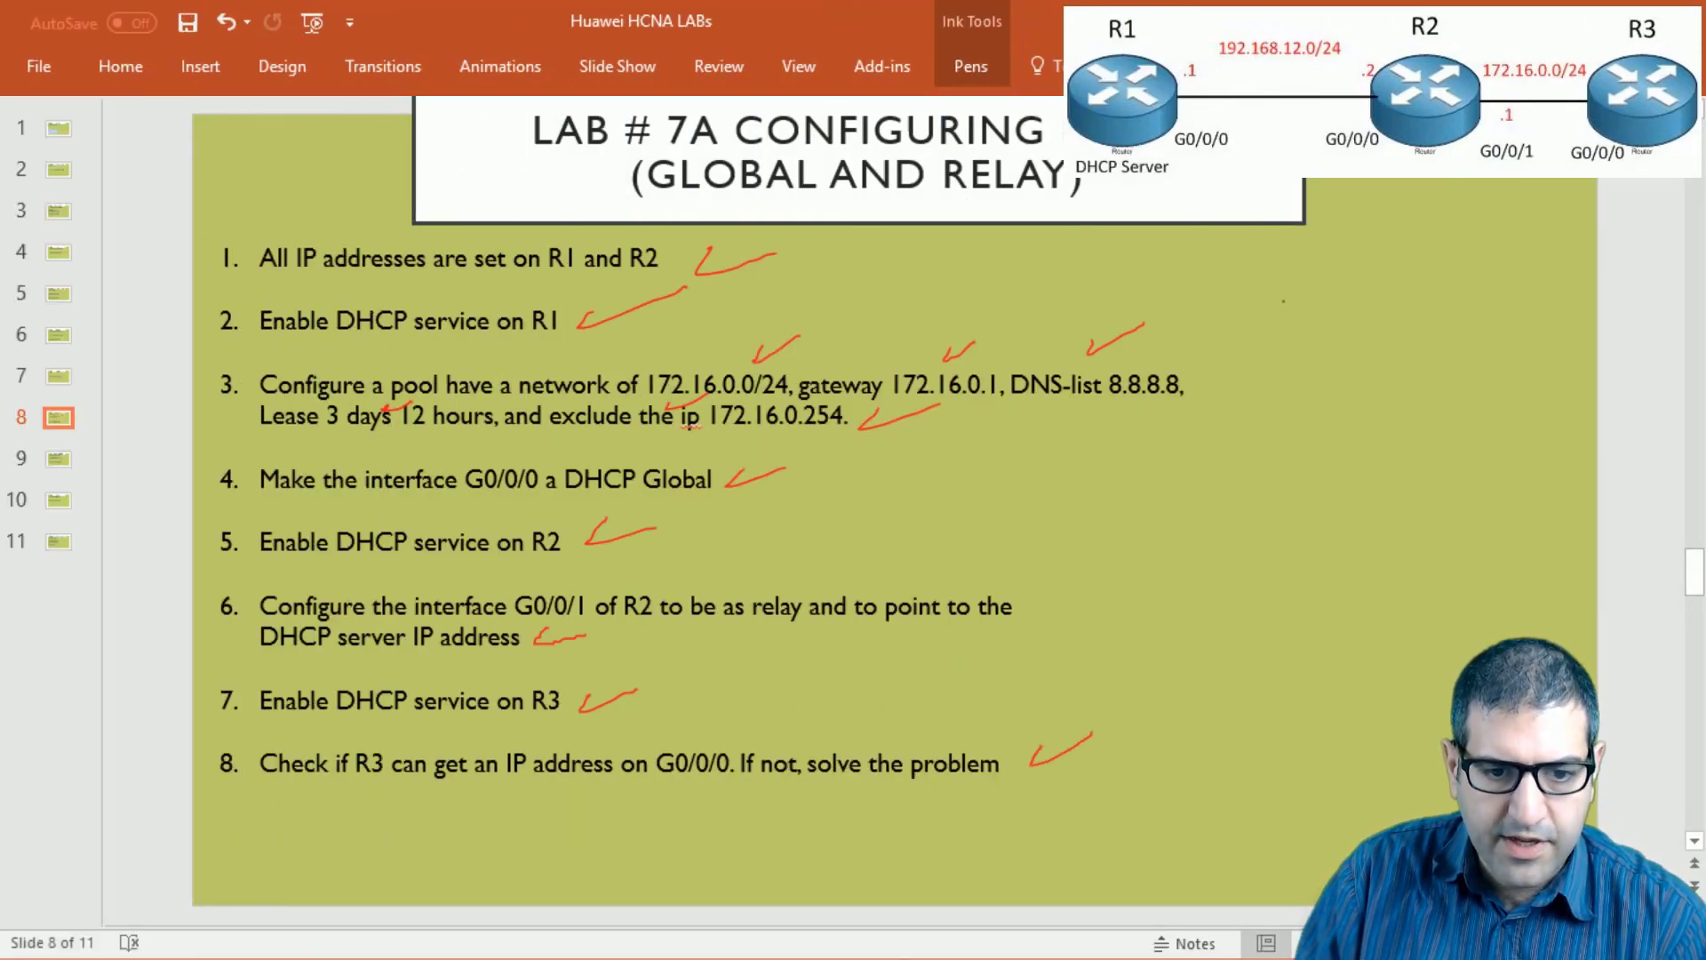